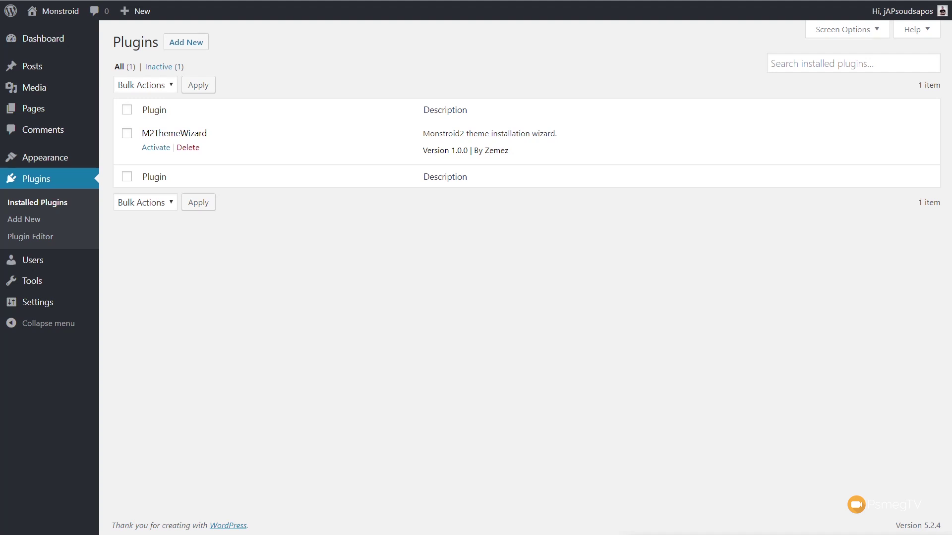
Activate the M2ThemeWizard plugin and run its theme installation with the child theme option.
click(158, 148)
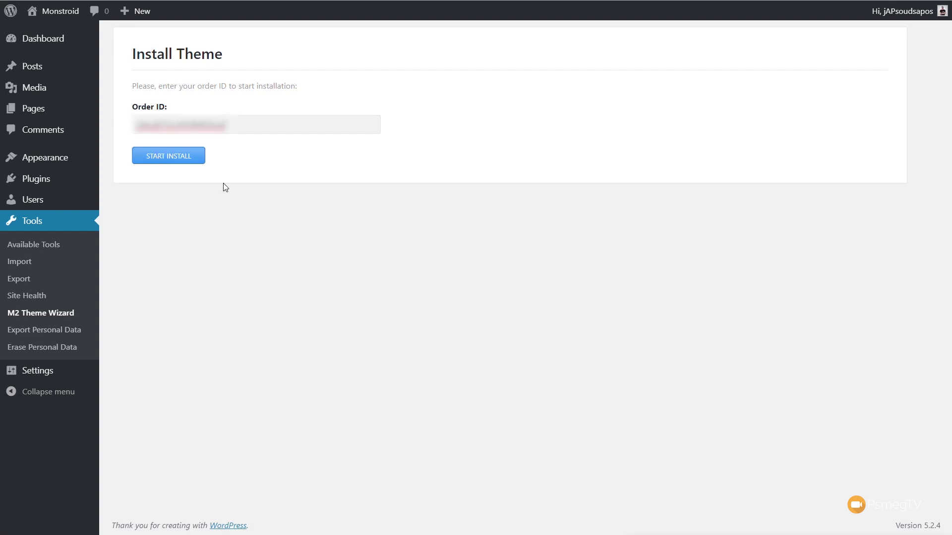
click(172, 160)
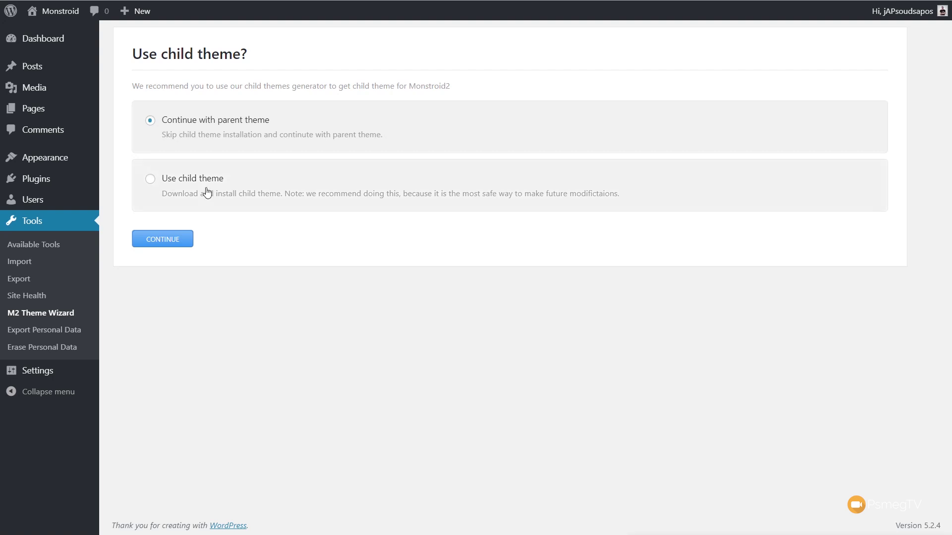
click(154, 182)
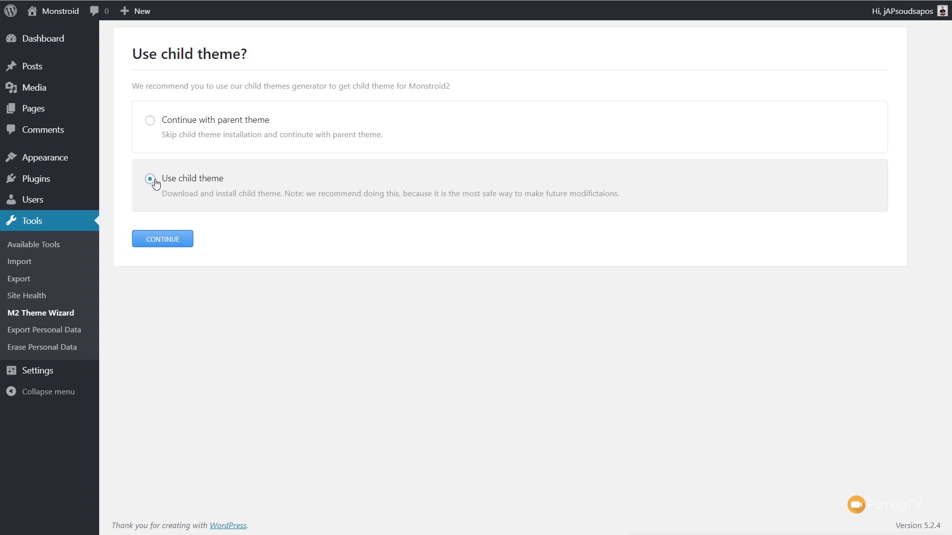
click(176, 241)
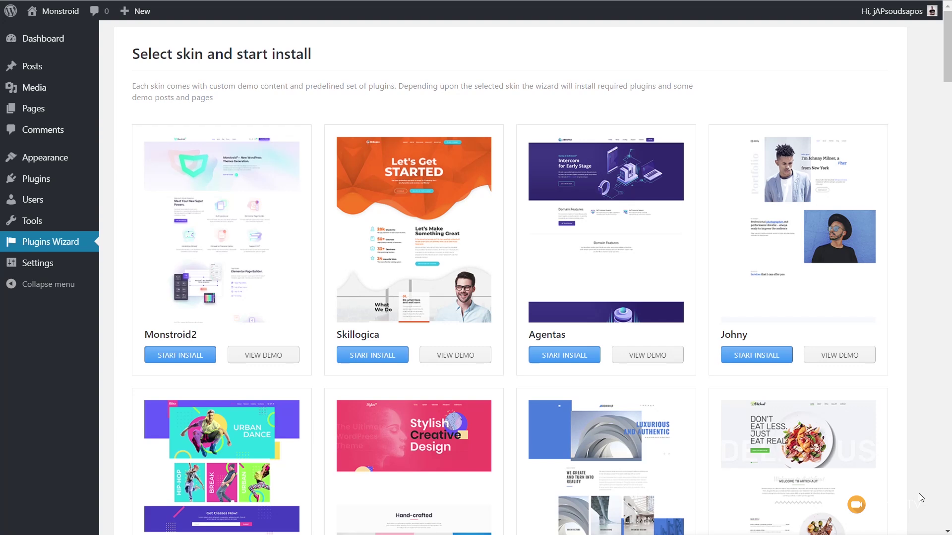
Browse the available skins and examine the Nouvelix live demo page from its hero area to the projects section.
drag(948, 78, 951, 232)
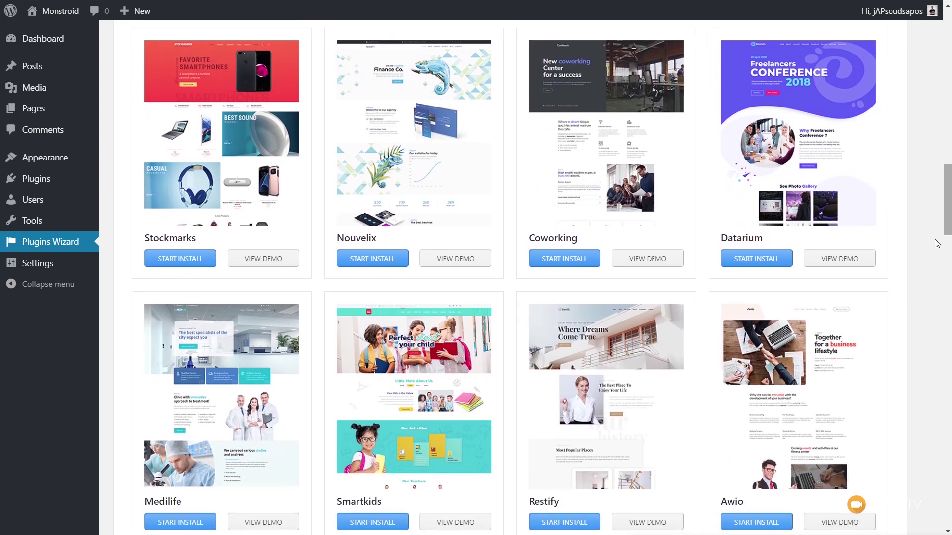
click(460, 263)
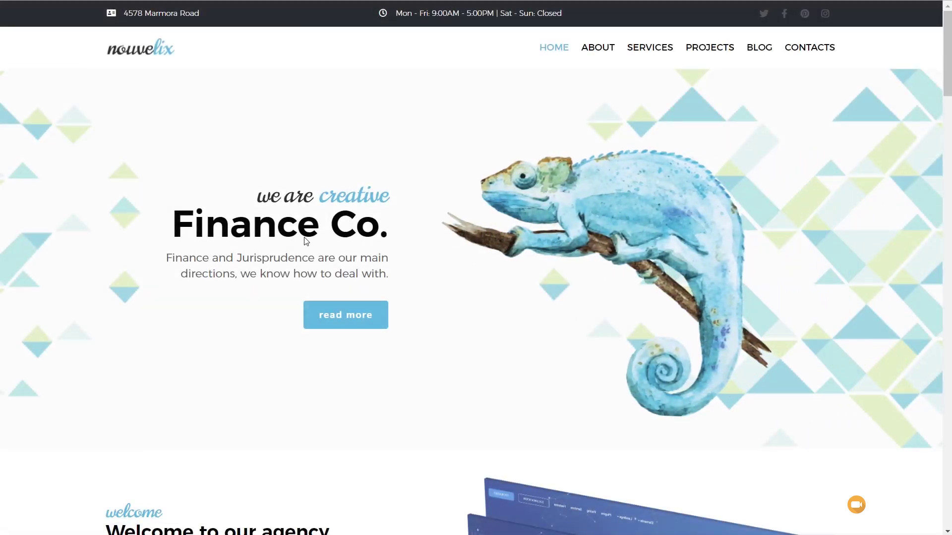
scroll(277, 220, down, 5)
scroll(277, 220, down, 12)
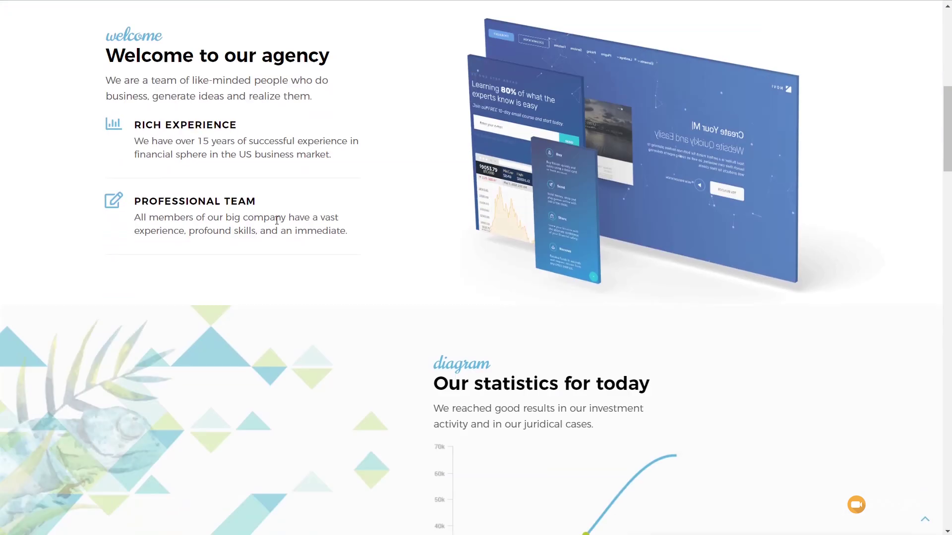
scroll(277, 225, down, 8)
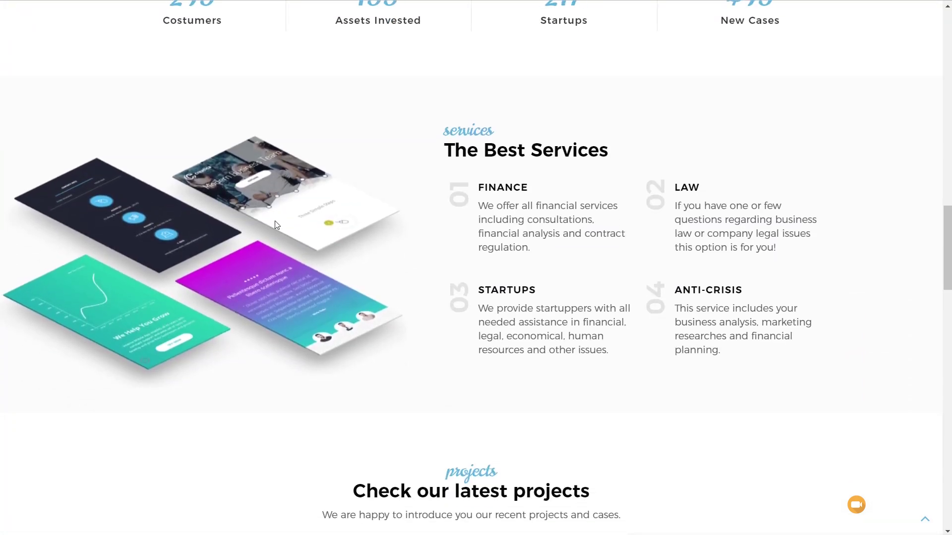
scroll(277, 225, up, 9)
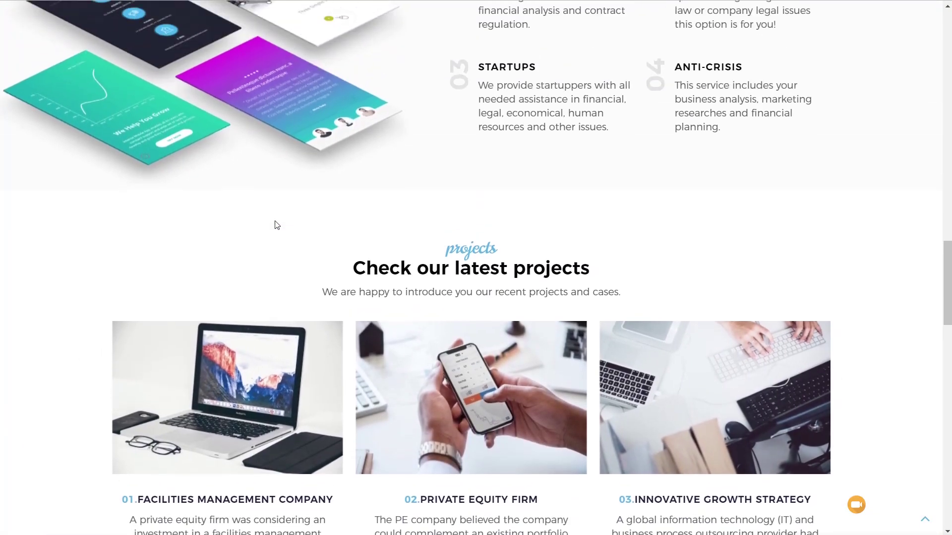
scroll(276, 225, up, 11)
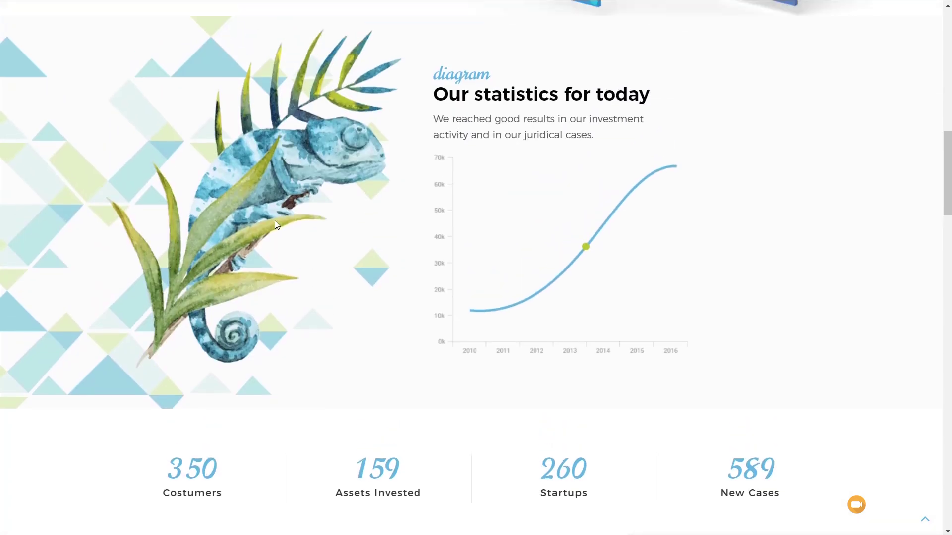
scroll(276, 225, up, 2)
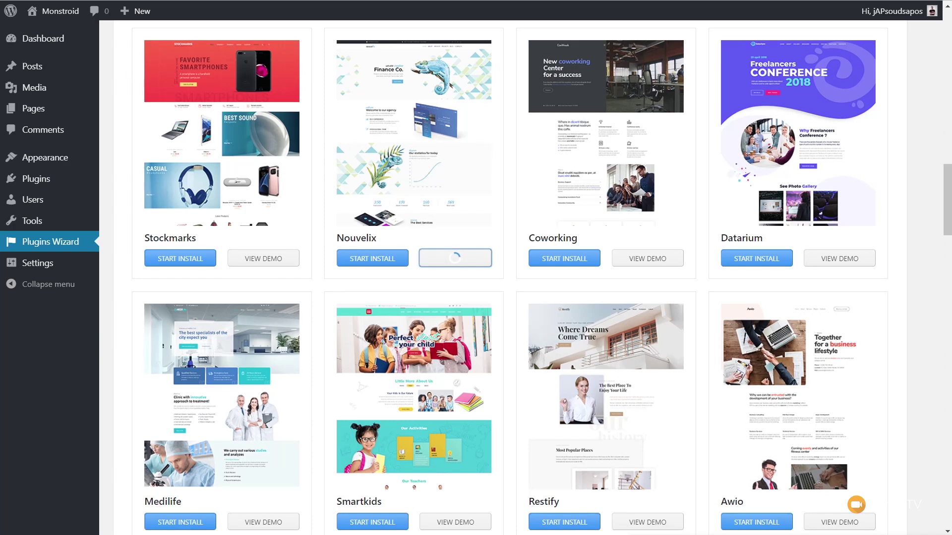
Look through the skin gallery again and start installing the Backpackstory skin.
scroll(415, 318, up, 5)
scroll(415, 317, up, 15)
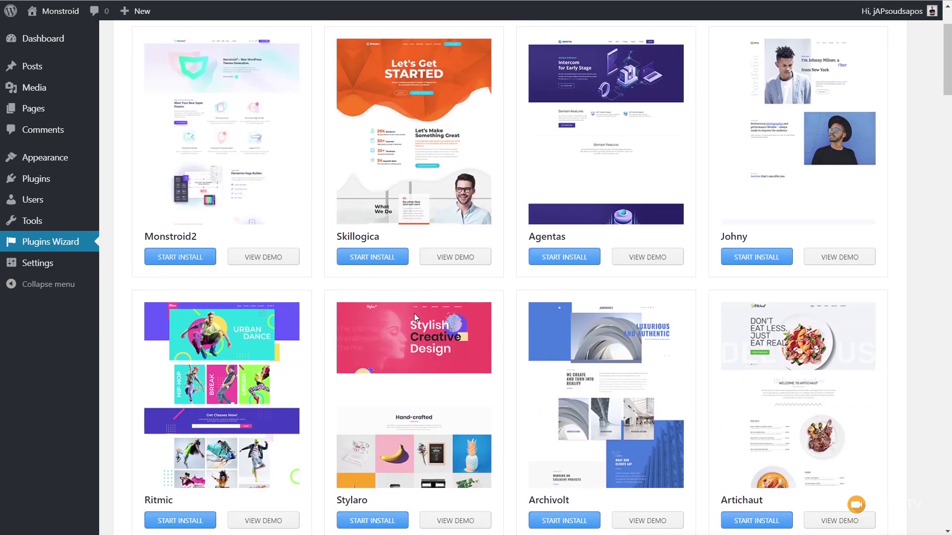
scroll(489, 356, down, 7)
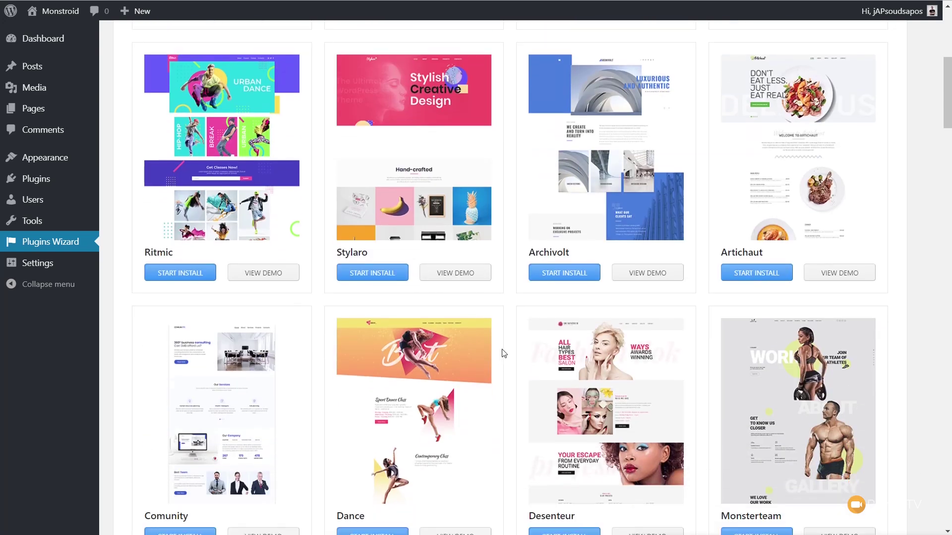
scroll(489, 356, down, 5)
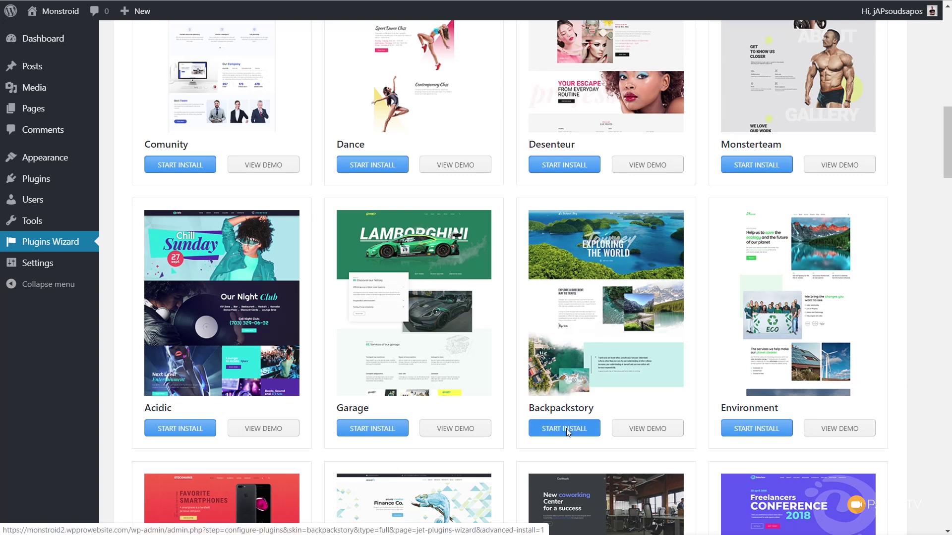
click(568, 433)
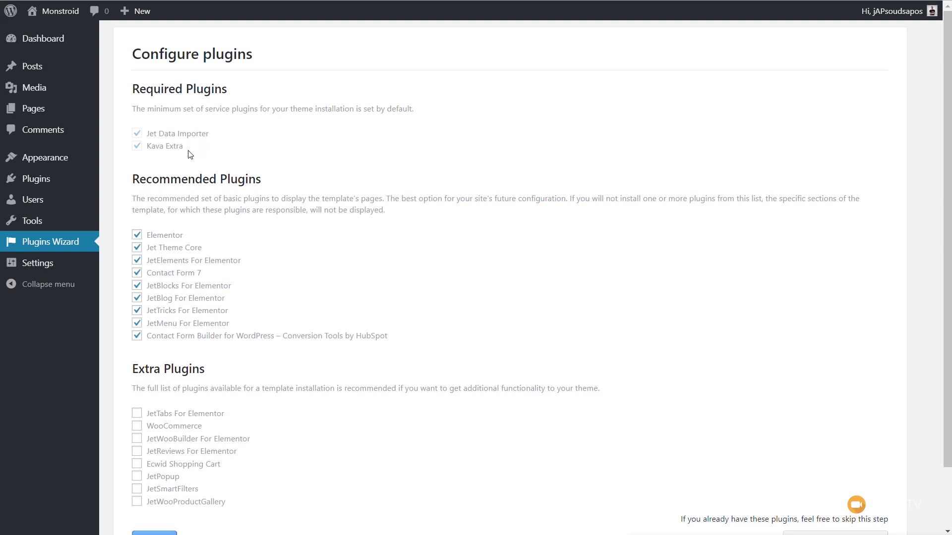
Install the required and recommended plugins without HubSpot's Contact Form Builder, and append the demo content to the existing content.
scroll(270, 245, down, 1)
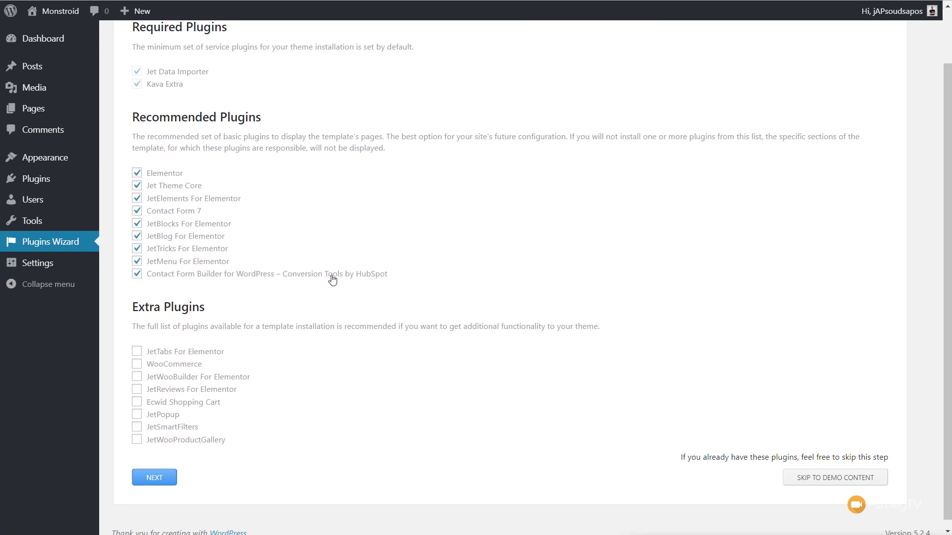
click(137, 274)
click(162, 478)
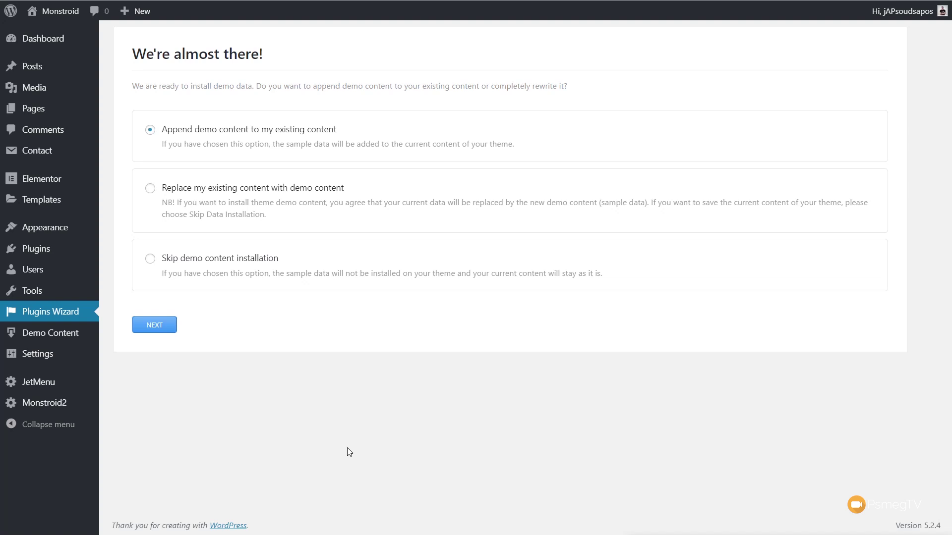
click(174, 327)
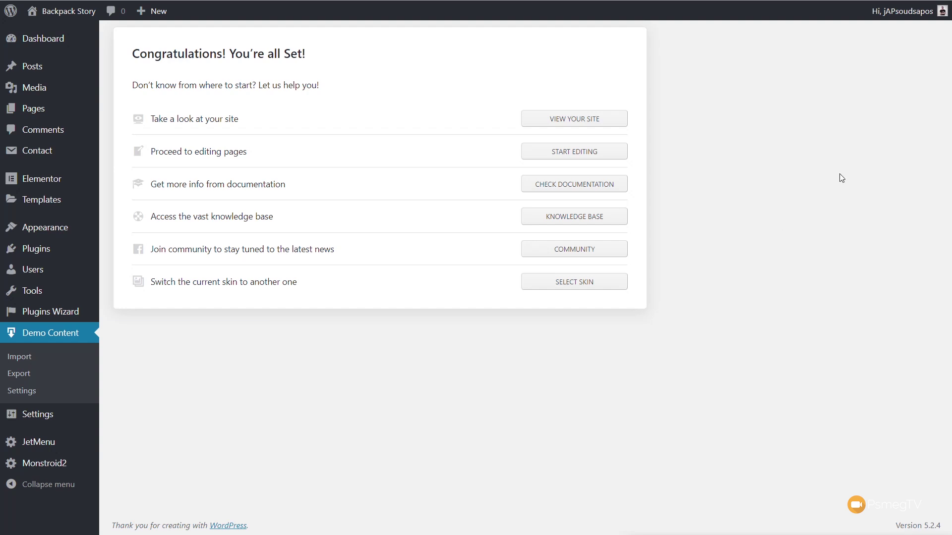
View the installed site and examine the Backpack Story home page's sections down to the blog posts.
click(601, 123)
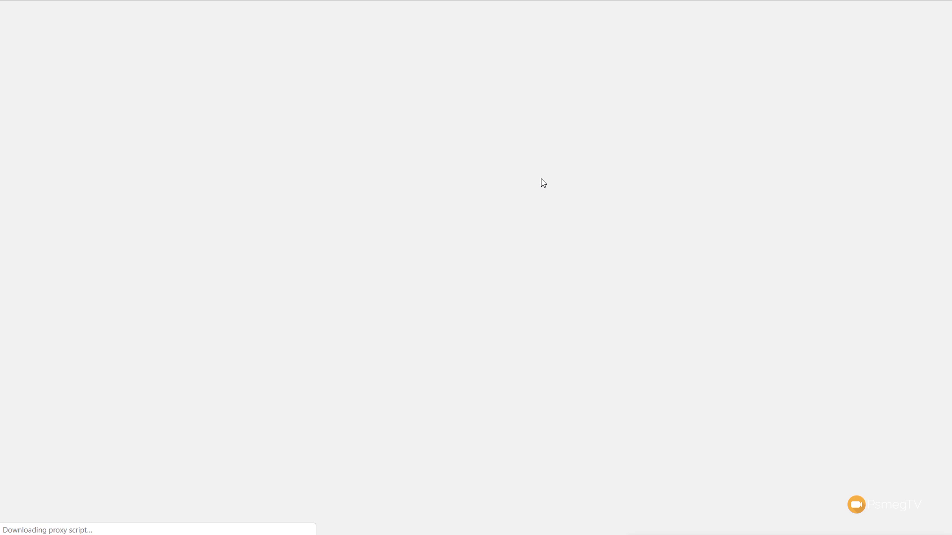
scroll(741, 365, down, 15)
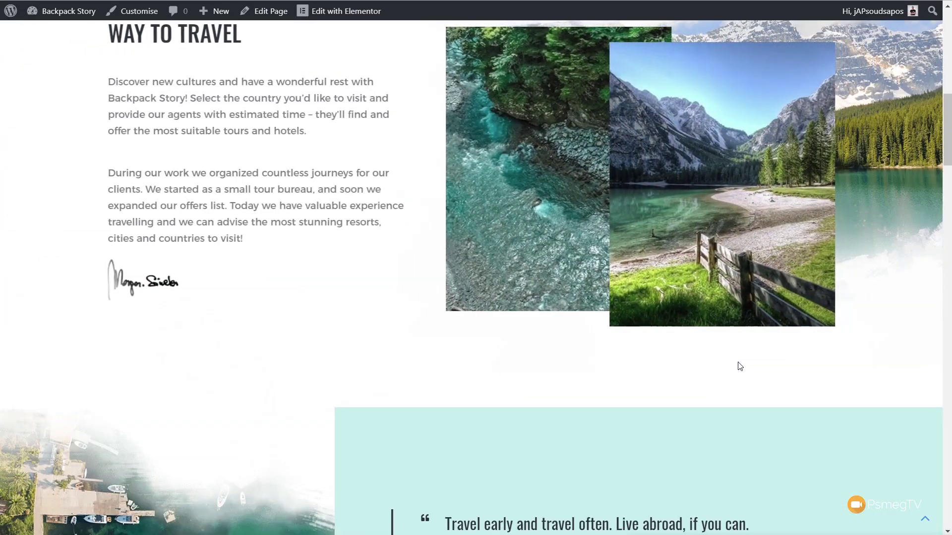
scroll(739, 366, up, 1)
scroll(740, 366, down, 3)
scroll(740, 367, down, 8)
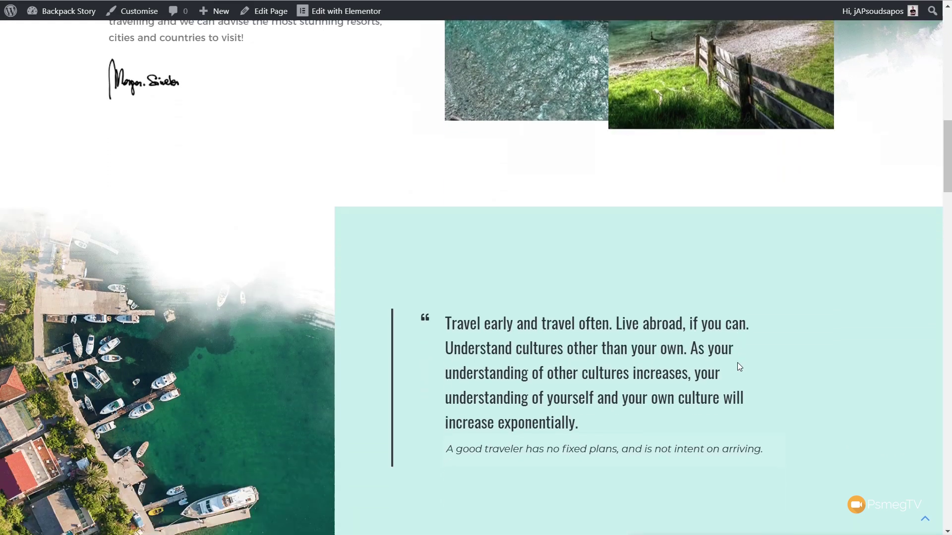
scroll(738, 366, down, 5)
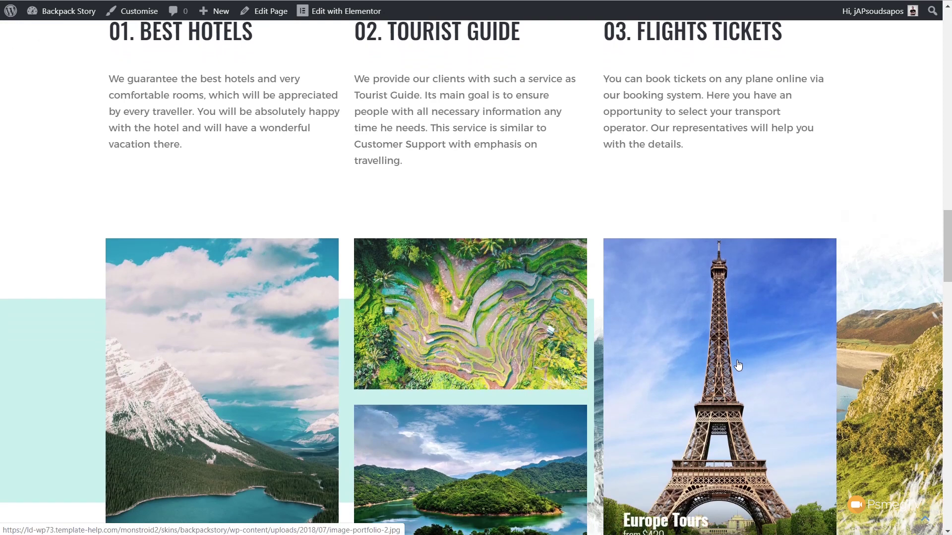
scroll(738, 366, down, 9)
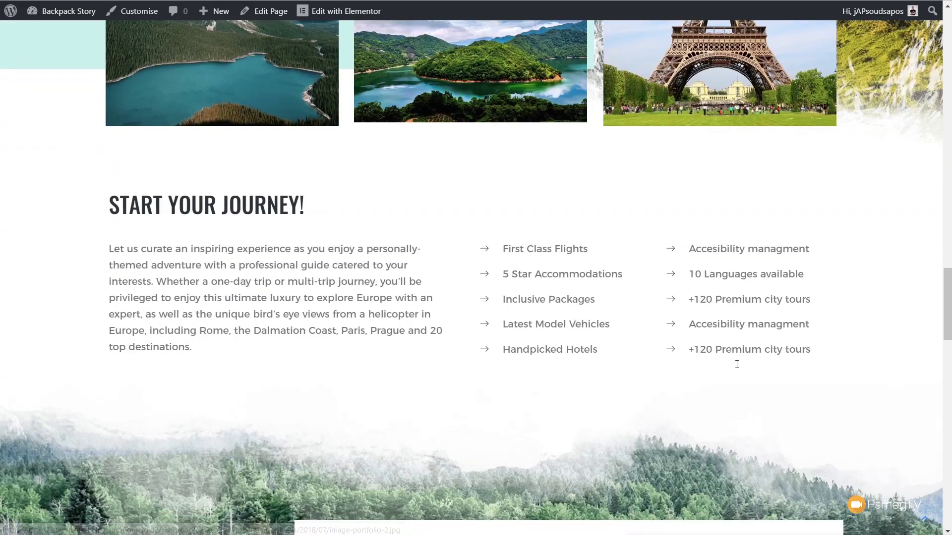
scroll(737, 364, down, 5)
scroll(734, 367, down, 4)
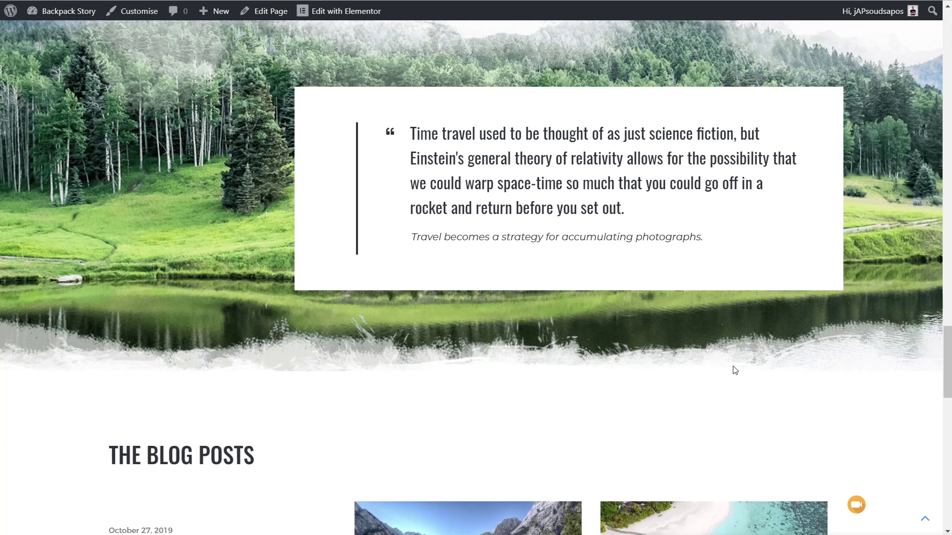
scroll(734, 371, down, 4)
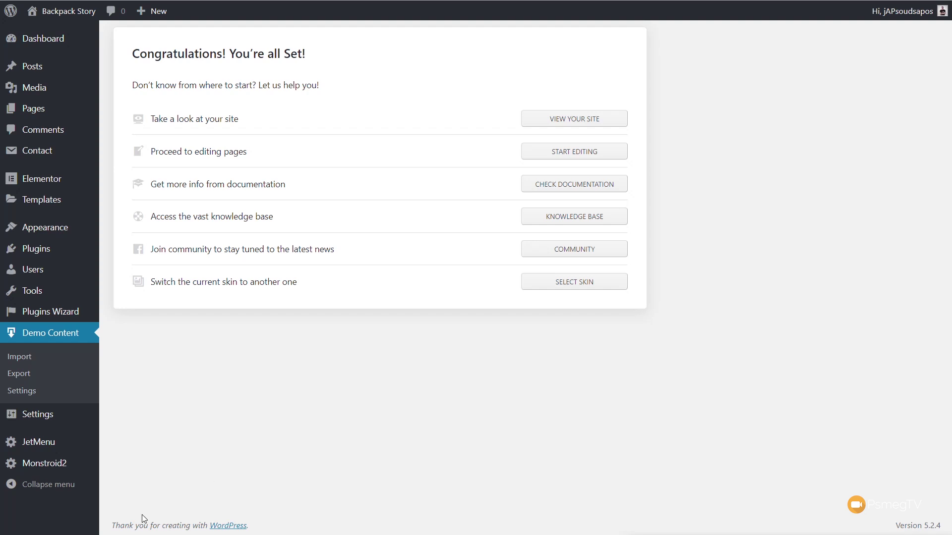
Open the Monstroid2 theme dashboard and view its User Guide resources.
mouse_move(62, 468)
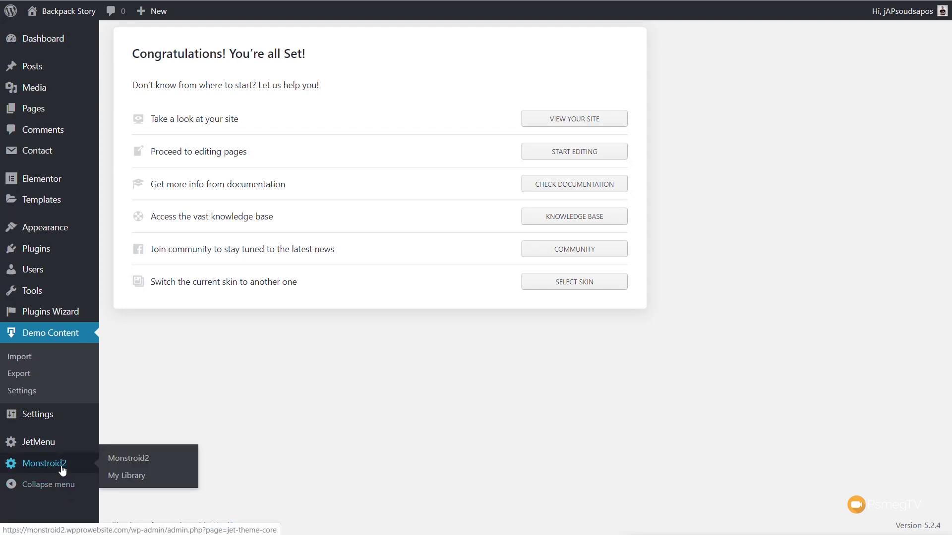
click(125, 461)
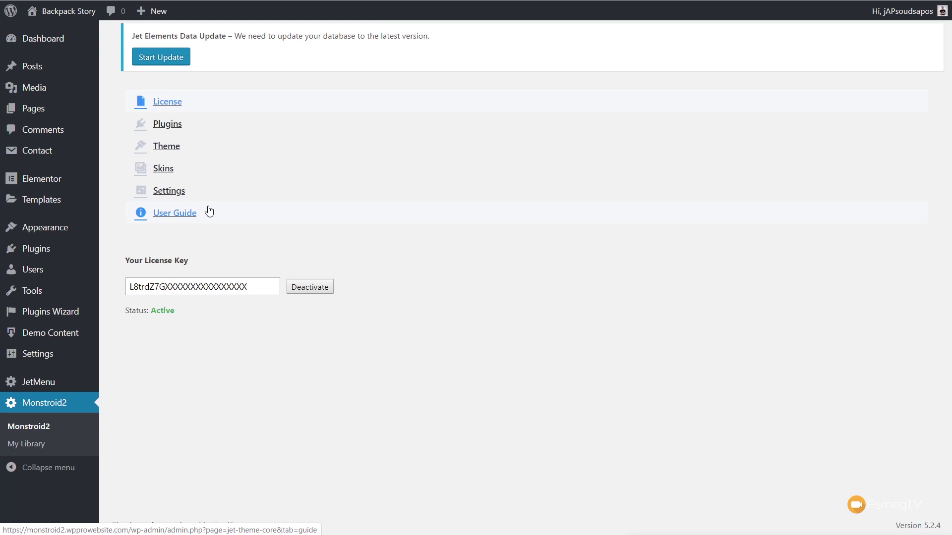
click(183, 213)
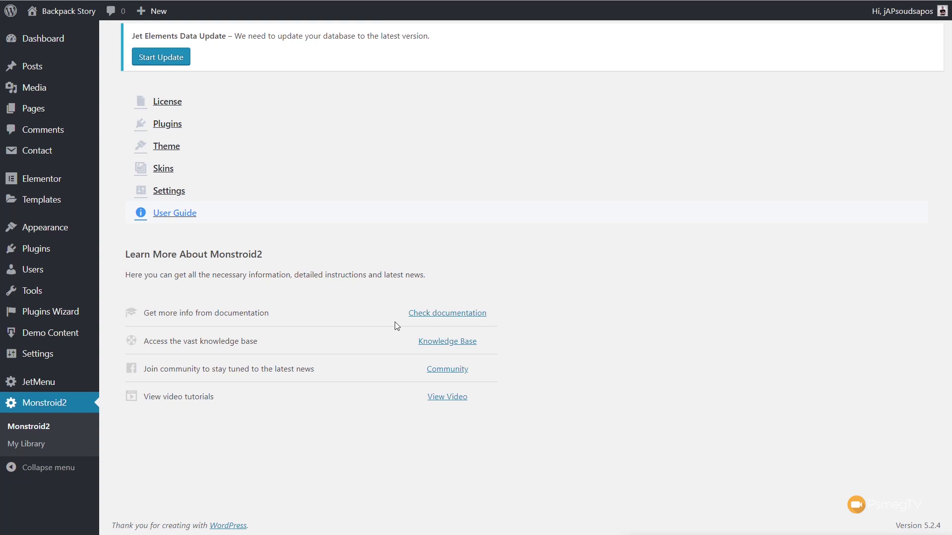
Create a backup of the Monstroid2 theme from the dashboard's Theme settings.
click(170, 148)
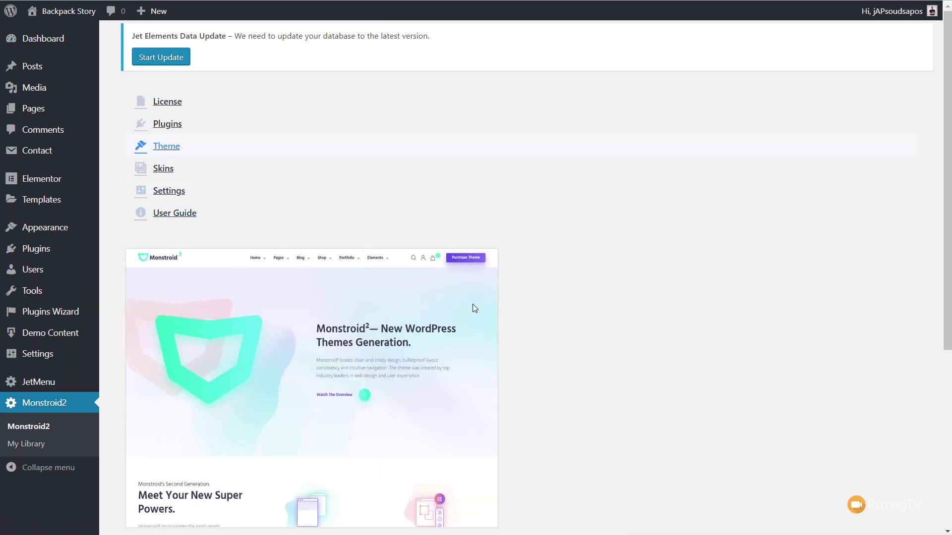
scroll(623, 326, down, 5)
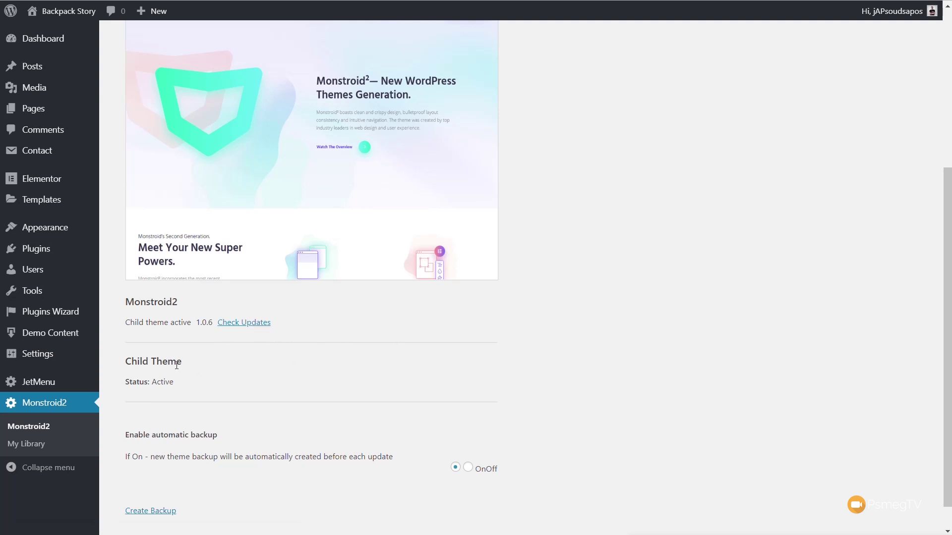
scroll(444, 391, down, 1)
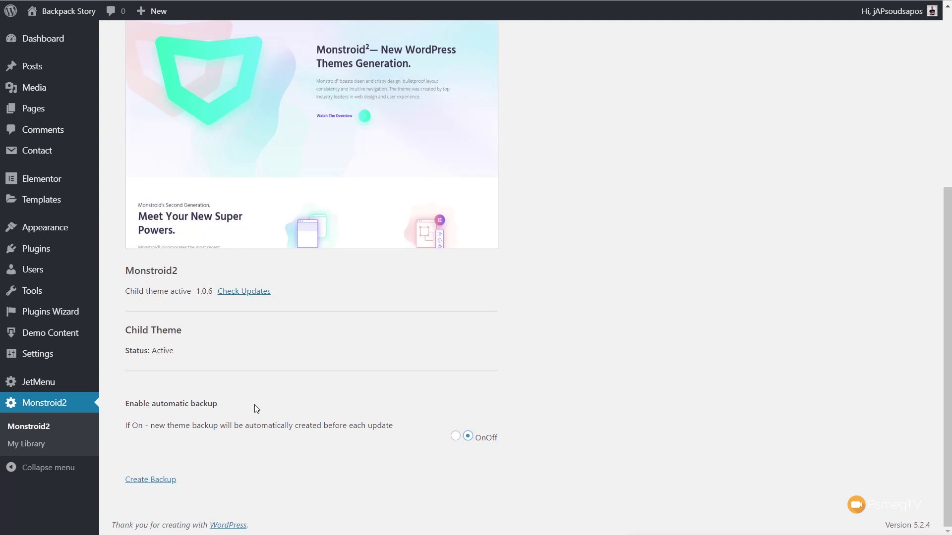
click(159, 484)
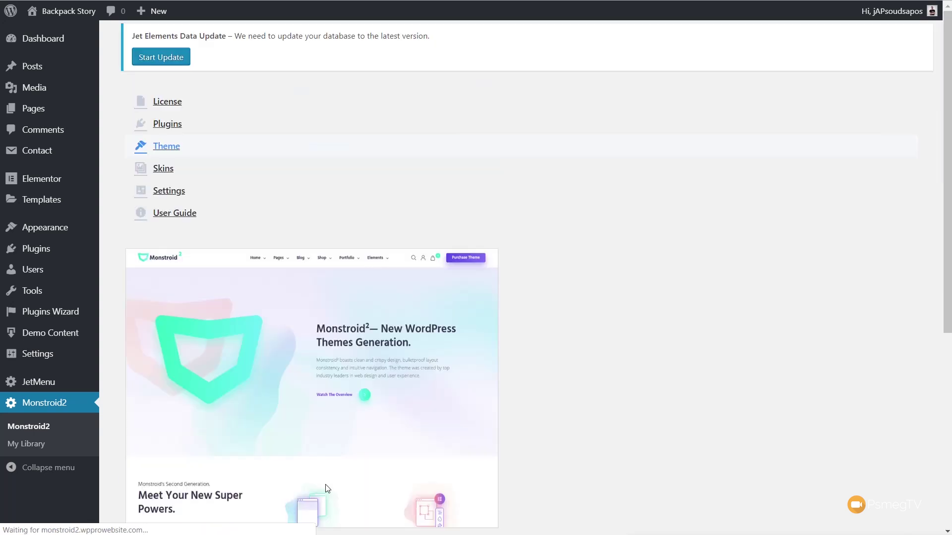
Review the theme backup list and check for Monstroid2 theme updates.
scroll(327, 490, down, 6)
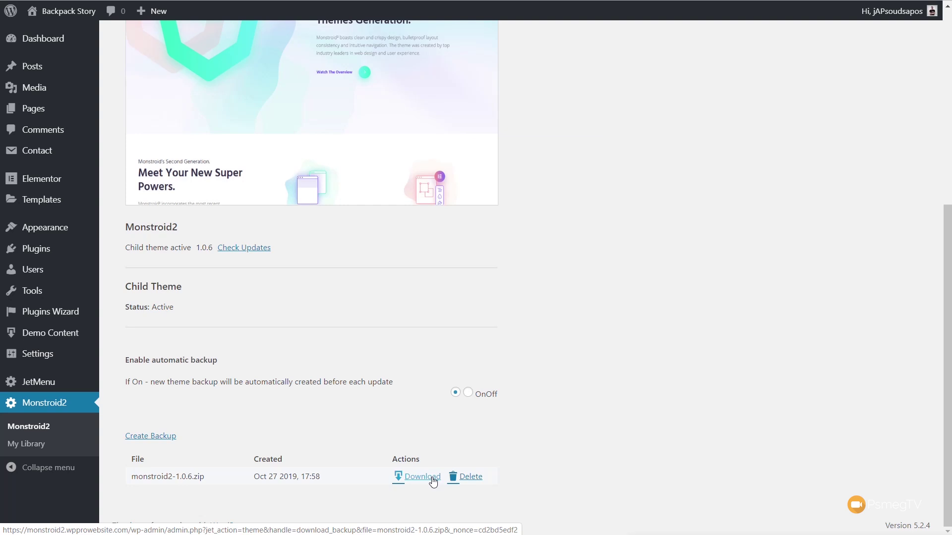
click(245, 248)
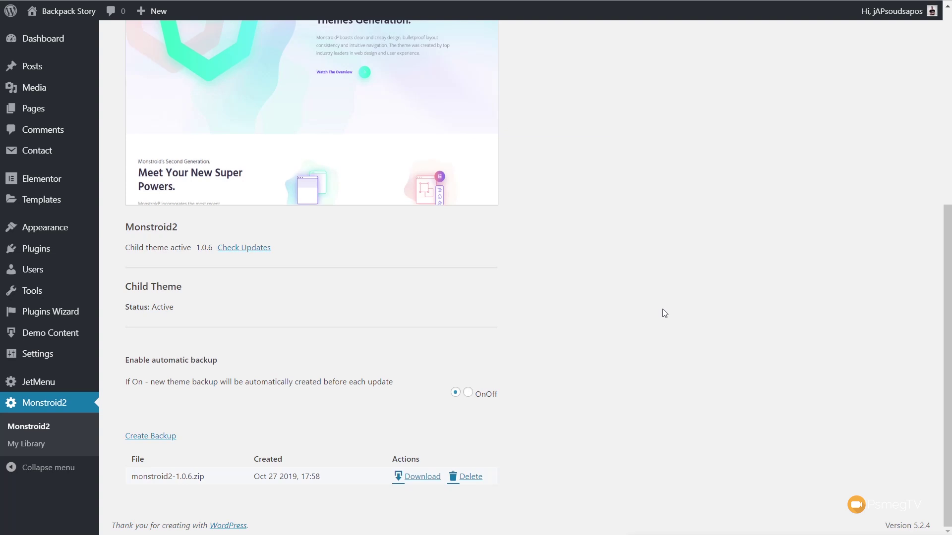
scroll(663, 309, up, 6)
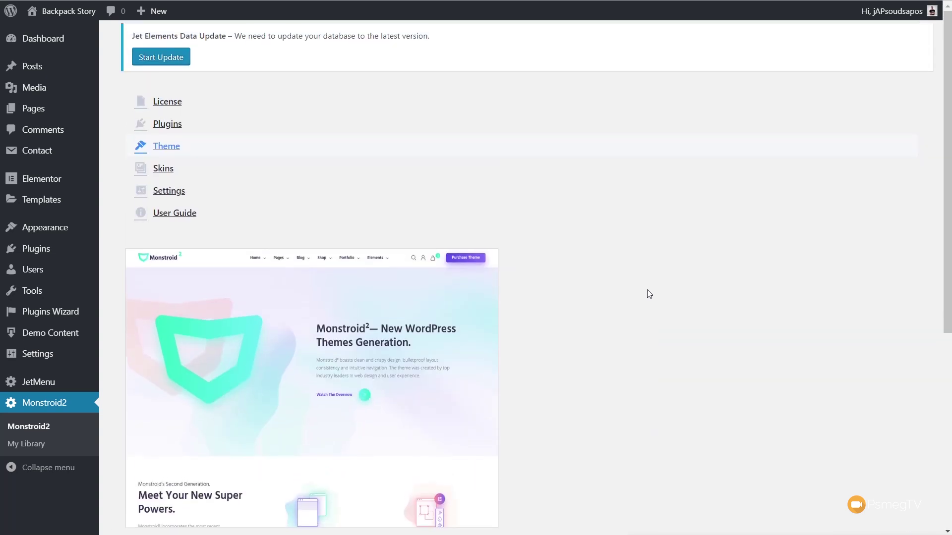
Review the Jet plugins listed in the Monstroid2 dashboard, from JetThemeCore down to JetPopup.
click(173, 127)
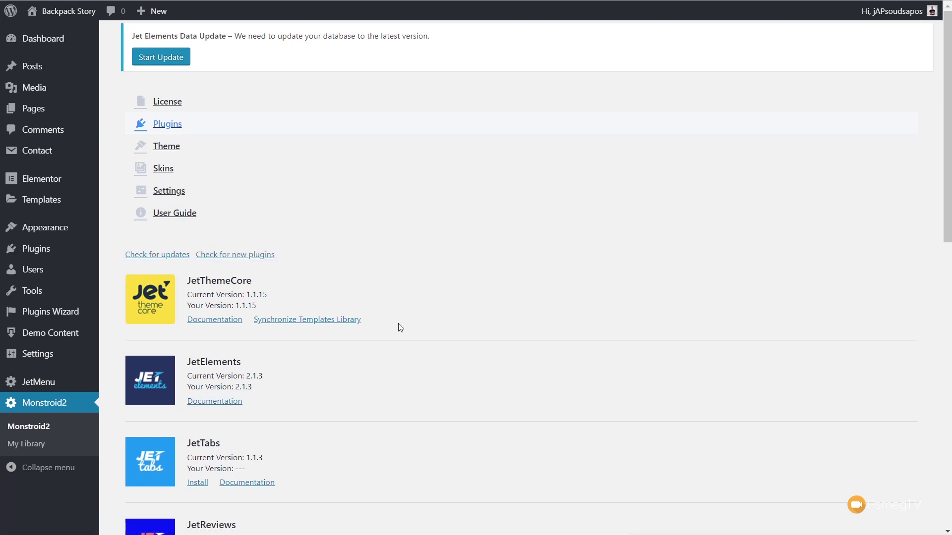
scroll(397, 325, down, 3)
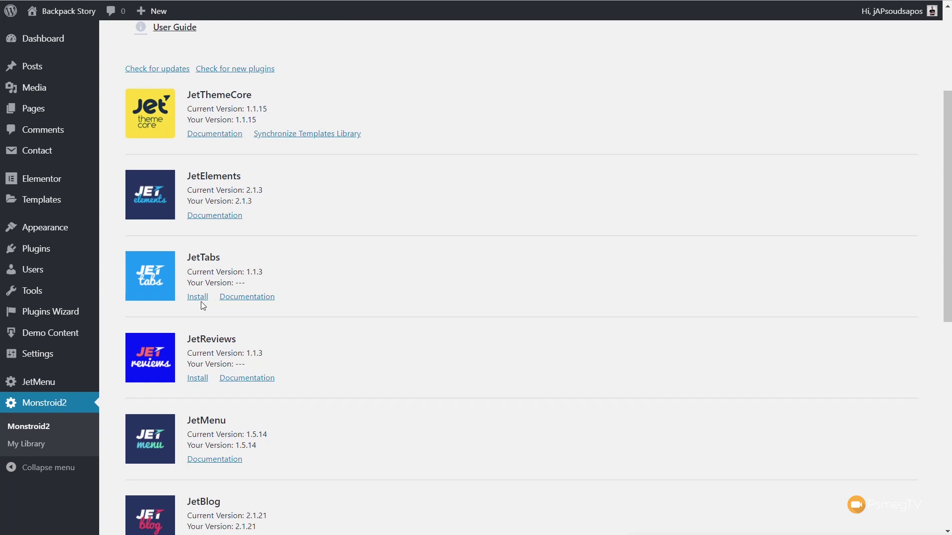
scroll(347, 377, down, 1)
scroll(346, 376, down, 6)
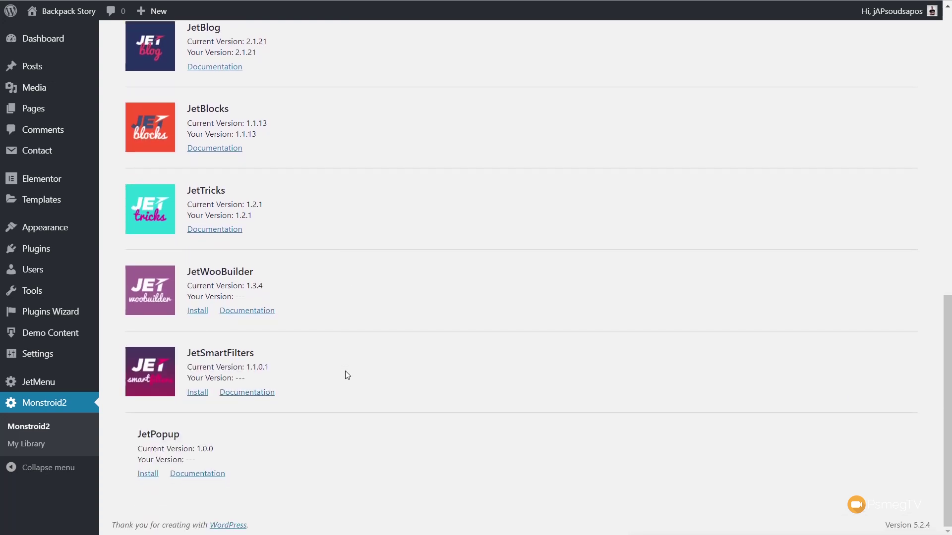
scroll(346, 376, up, 8)
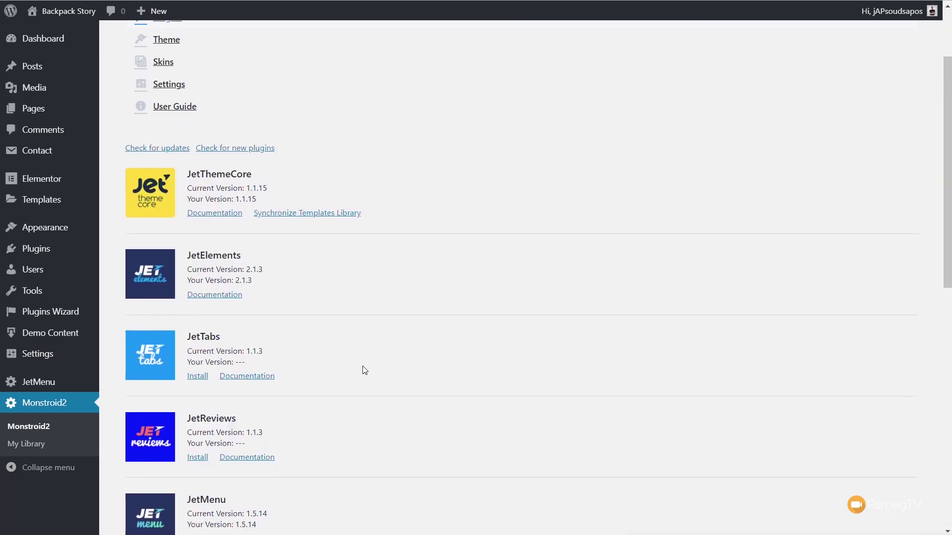
scroll(364, 371, up, 2)
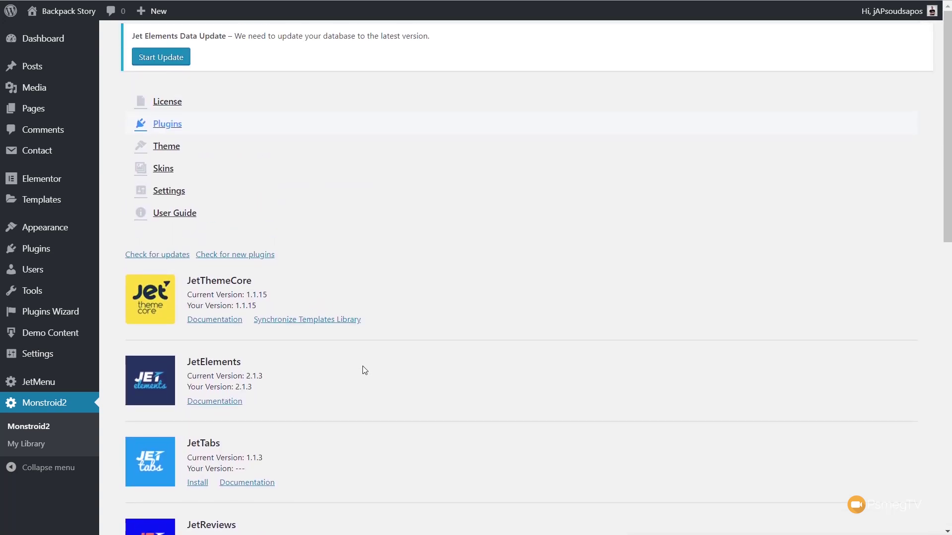
Browse the skins library in the Monstroid2 dashboard.
click(163, 169)
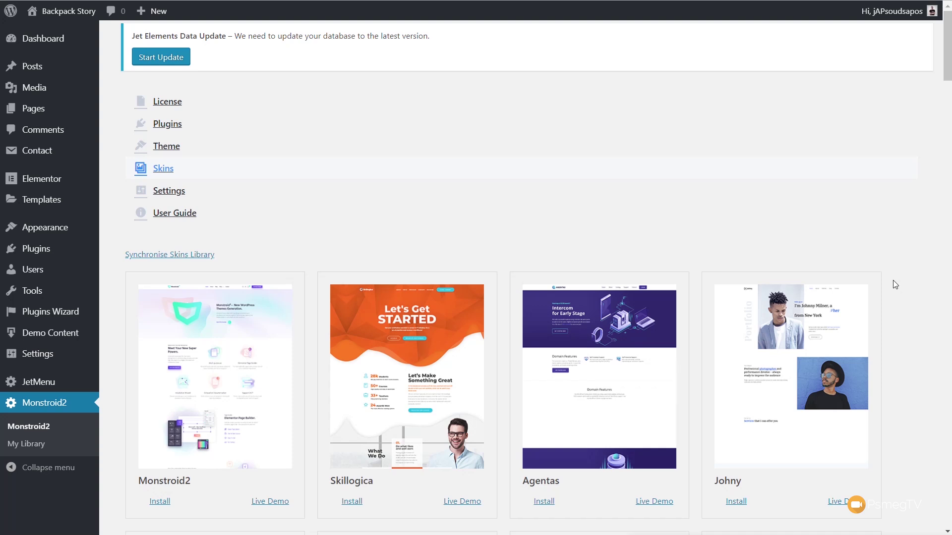
scroll(914, 317, down, 4)
scroll(917, 322, down, 8)
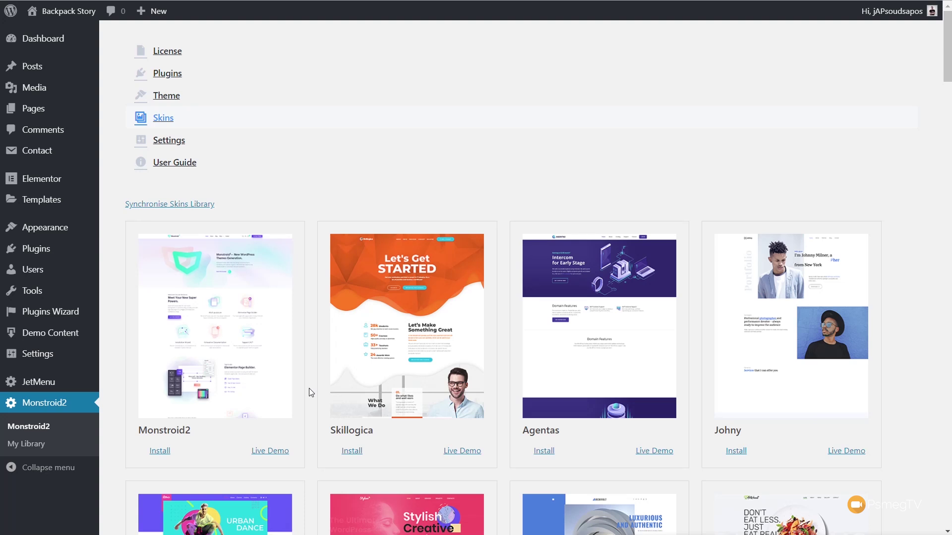
Open the front-page Header theme part from My Library in Elementor and bring up the Magic Button template library.
click(34, 449)
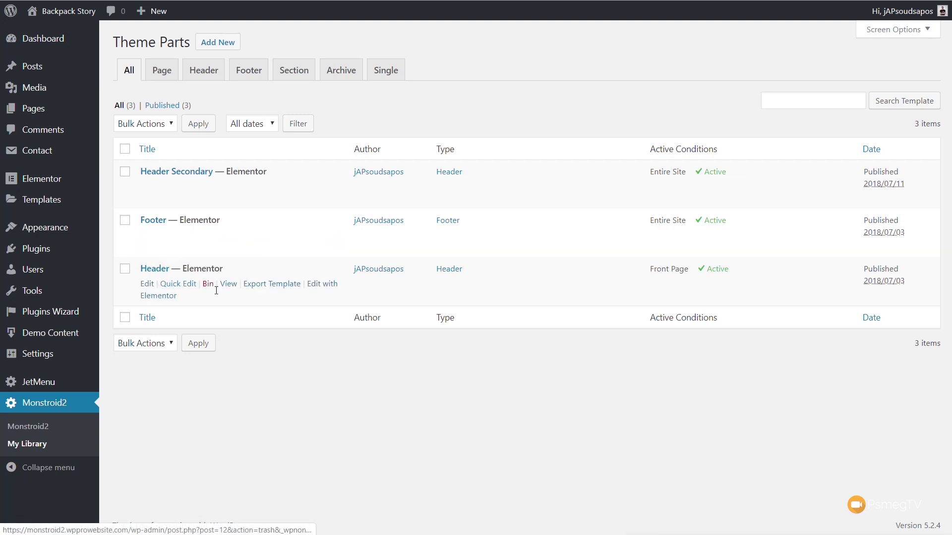
click(163, 297)
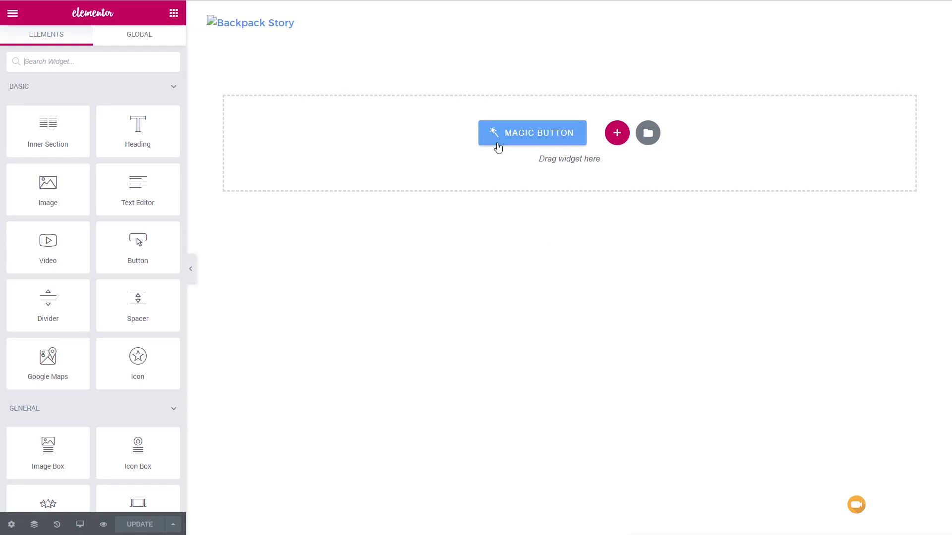
click(527, 137)
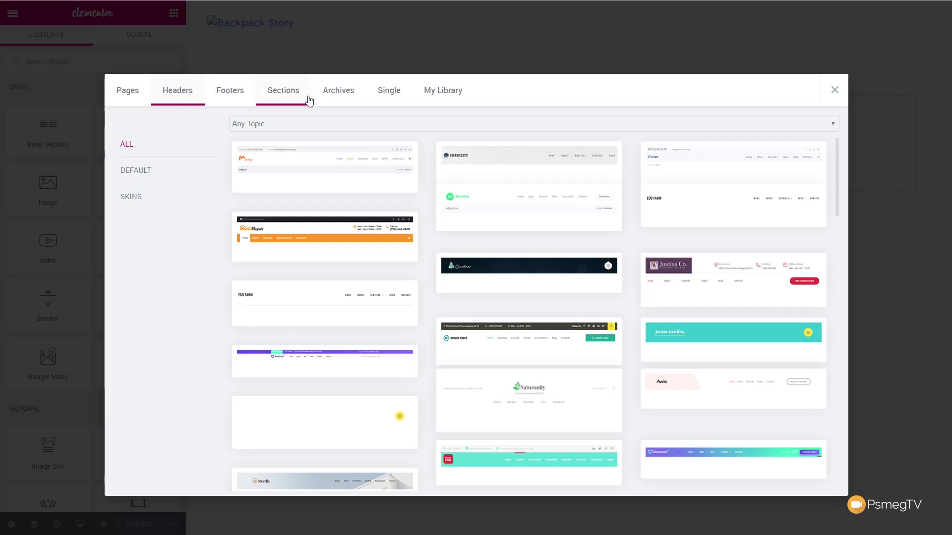
Browse the page templates in the Contacts category of the template library.
click(130, 93)
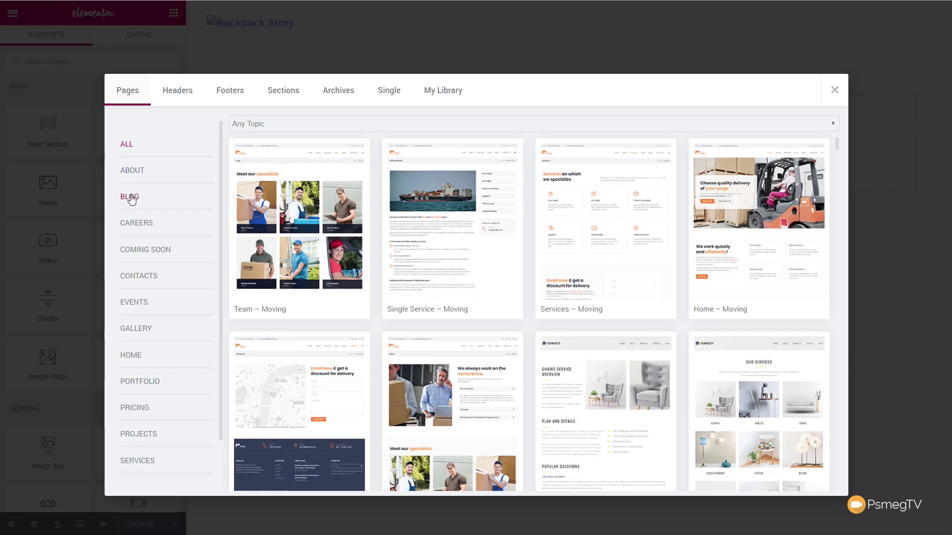
click(145, 279)
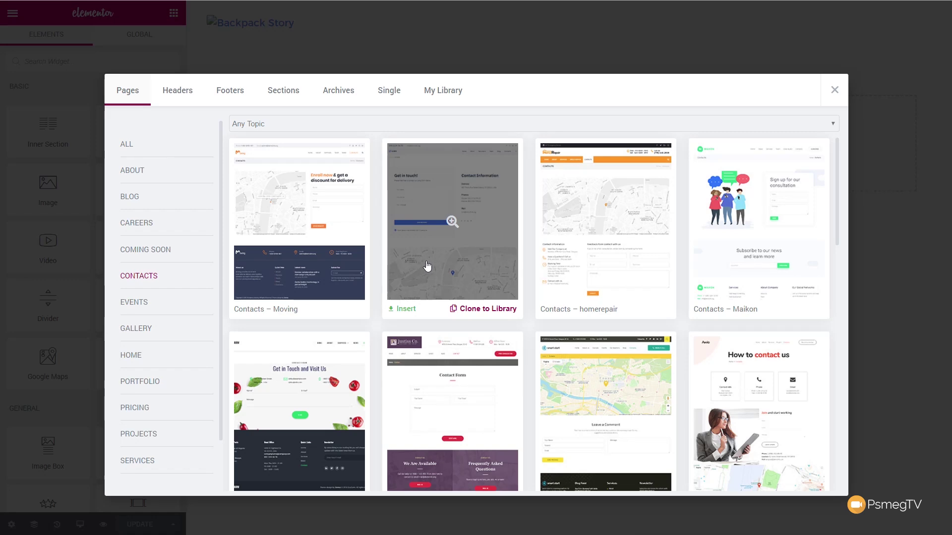
scroll(788, 365, down, 4)
scroll(789, 367, down, 12)
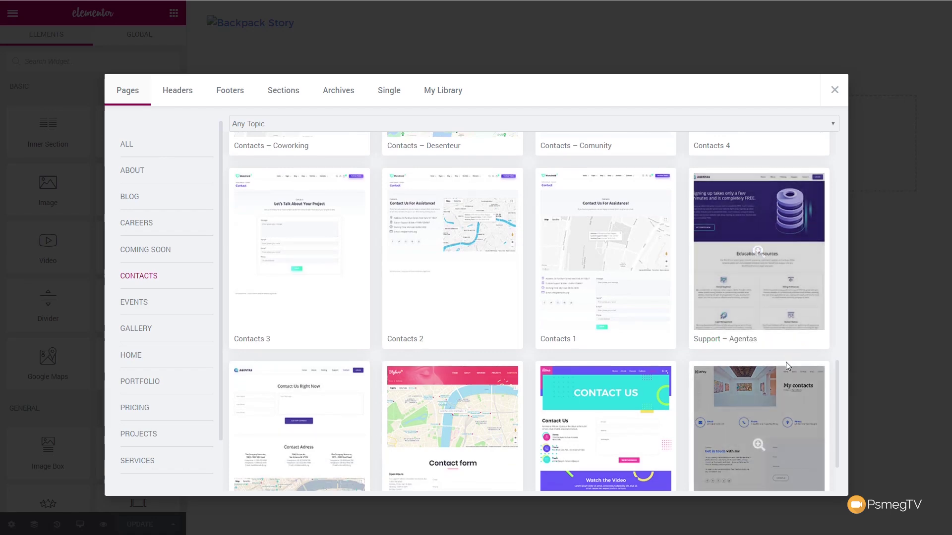
scroll(786, 365, down, 1)
scroll(655, 388, up, 5)
scroll(655, 388, up, 12)
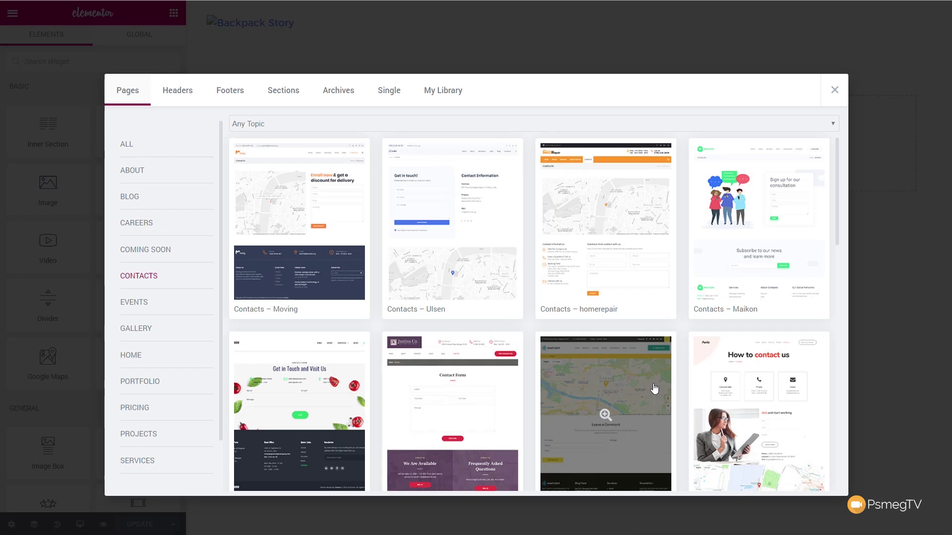
Look through the Call to Action section templates and the My Library templates, and close the template library.
click(282, 94)
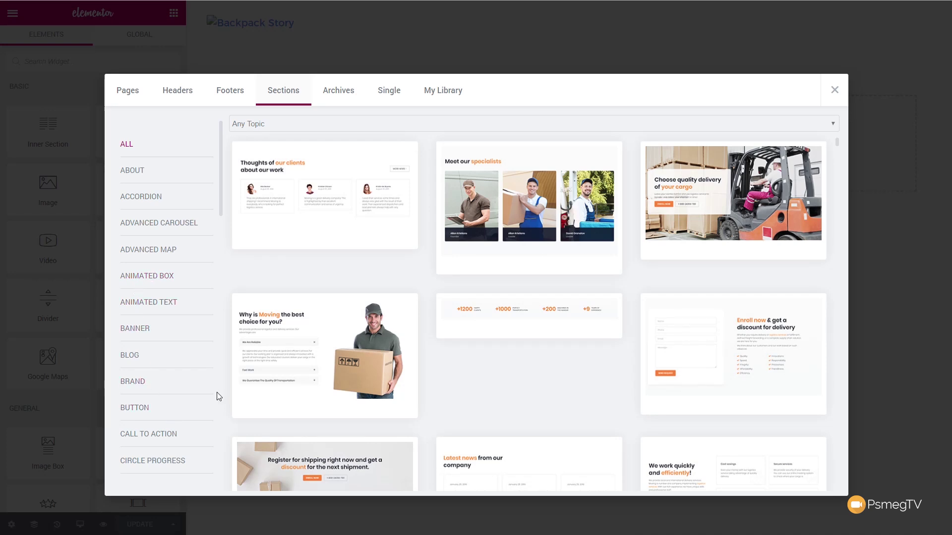
click(155, 438)
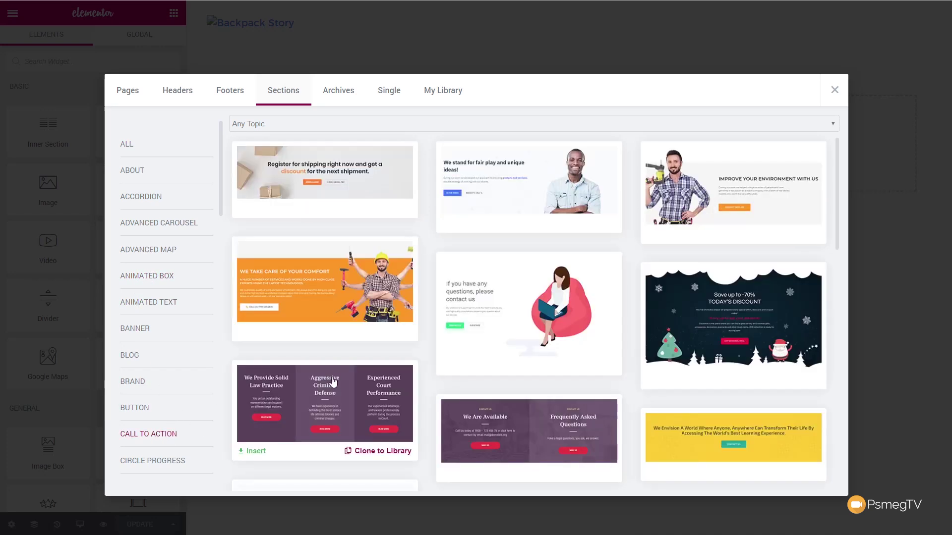
drag(838, 192, 825, 217)
click(451, 93)
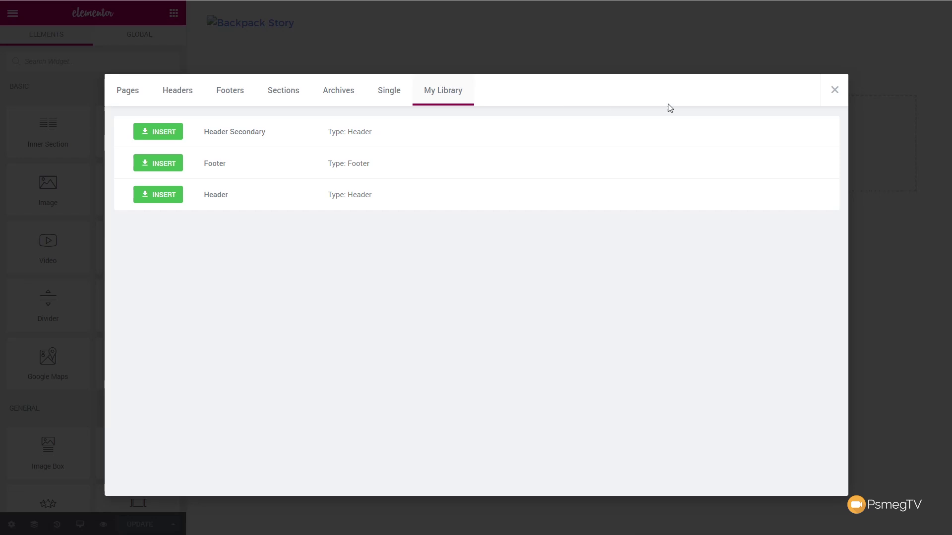
click(834, 90)
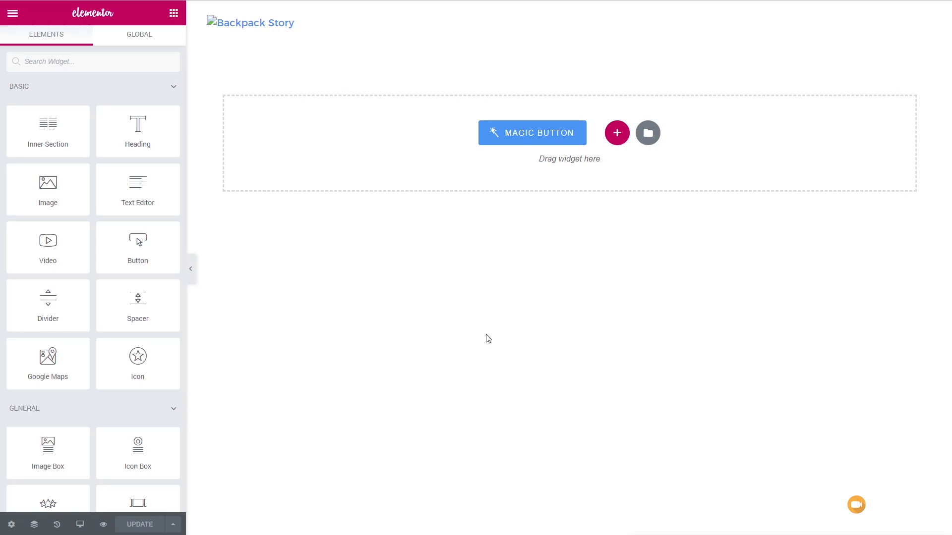
Examine the available Elementor widgets, including the WordPress, JetBlocks and JetElements groups.
scroll(68, 325, down, 17)
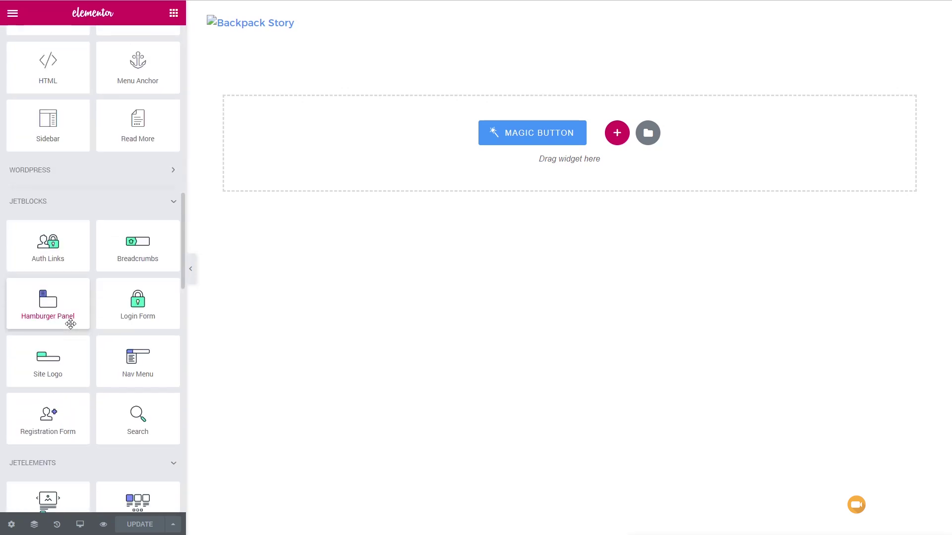
click(62, 178)
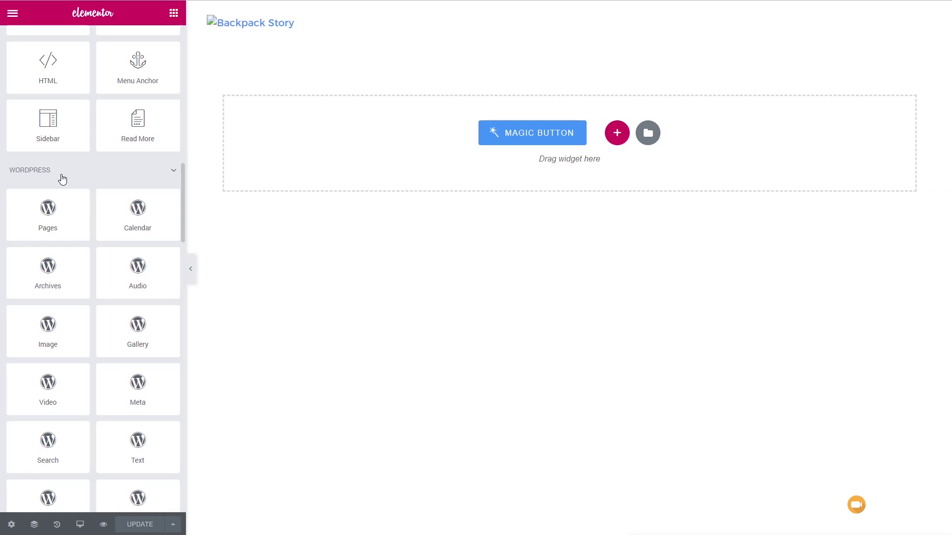
scroll(63, 184, down, 5)
scroll(63, 184, down, 8)
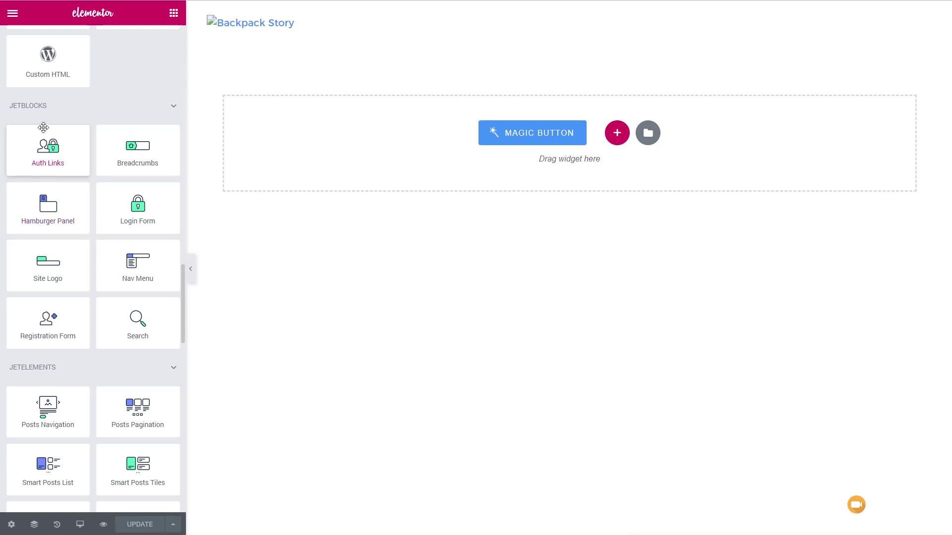
scroll(56, 154, down, 5)
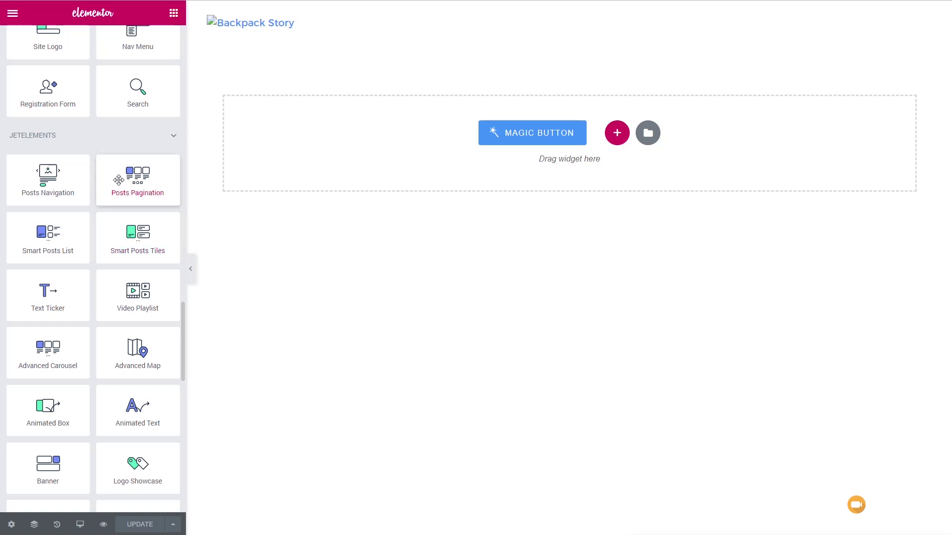
scroll(108, 228, down, 15)
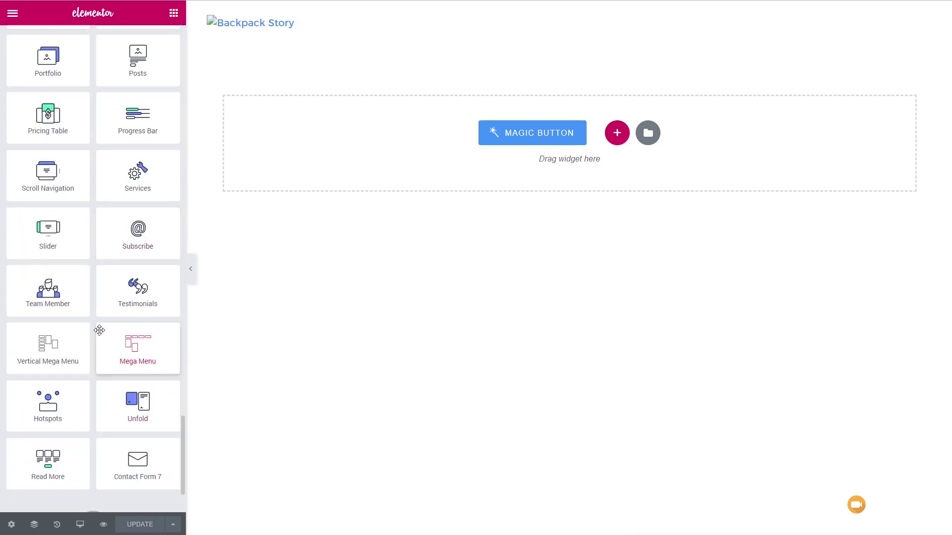
Add a Team Member widget to the empty section and duplicate its column twice.
drag(29, 289, 318, 120)
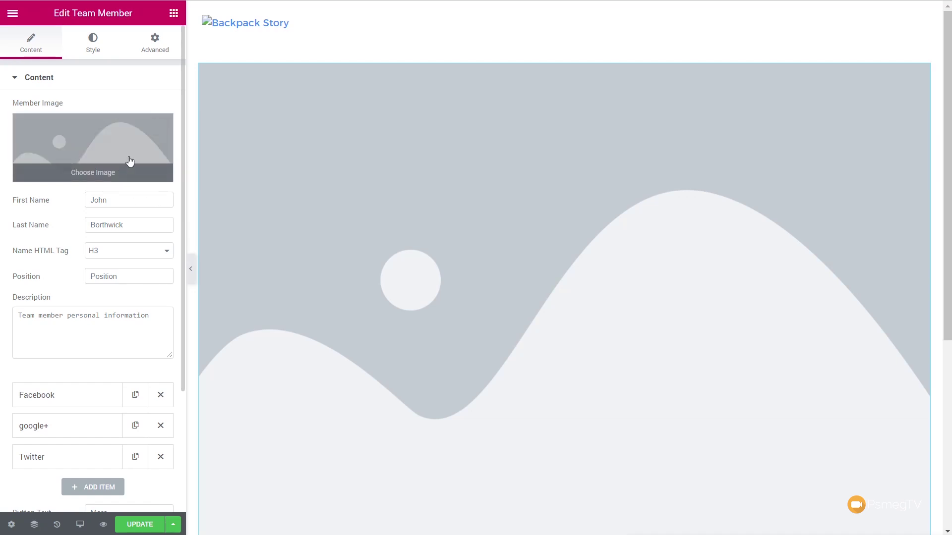
mouse_move(200, 92)
right_click(201, 73)
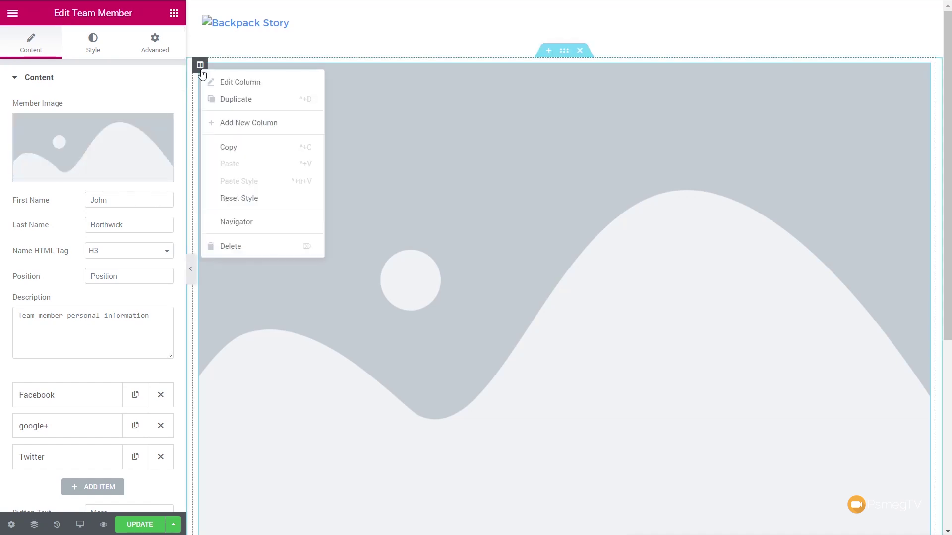
click(242, 98)
right_click(201, 66)
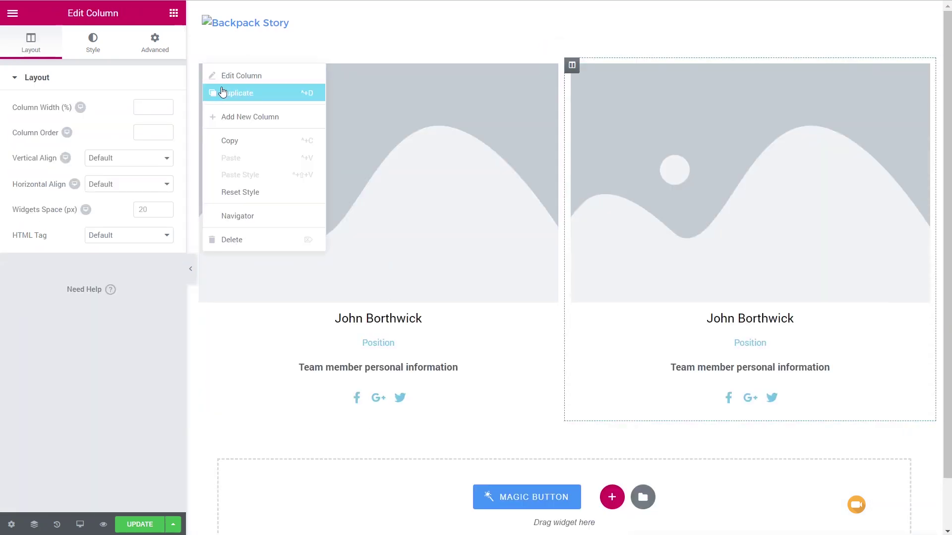
click(220, 92)
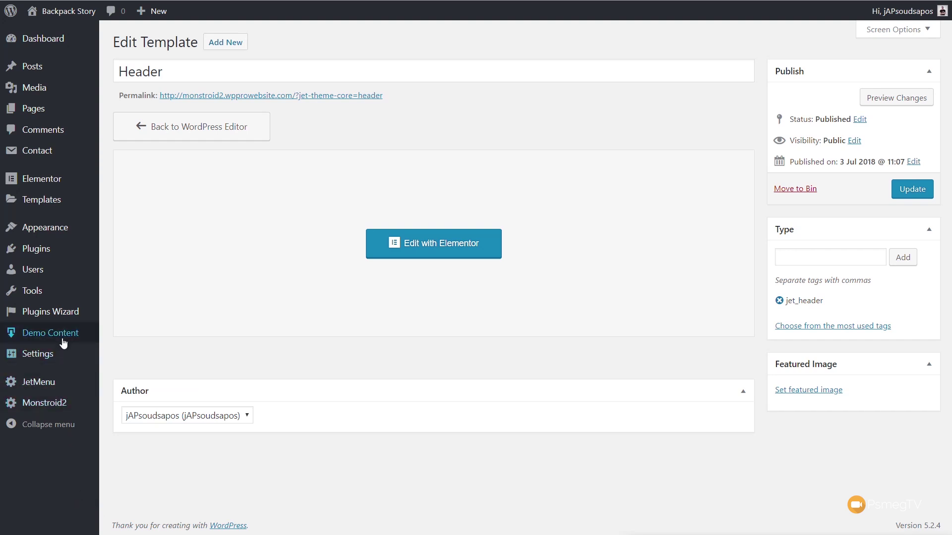
Open the Demo Content import page and browse the skin demos available to install.
mouse_move(61, 338)
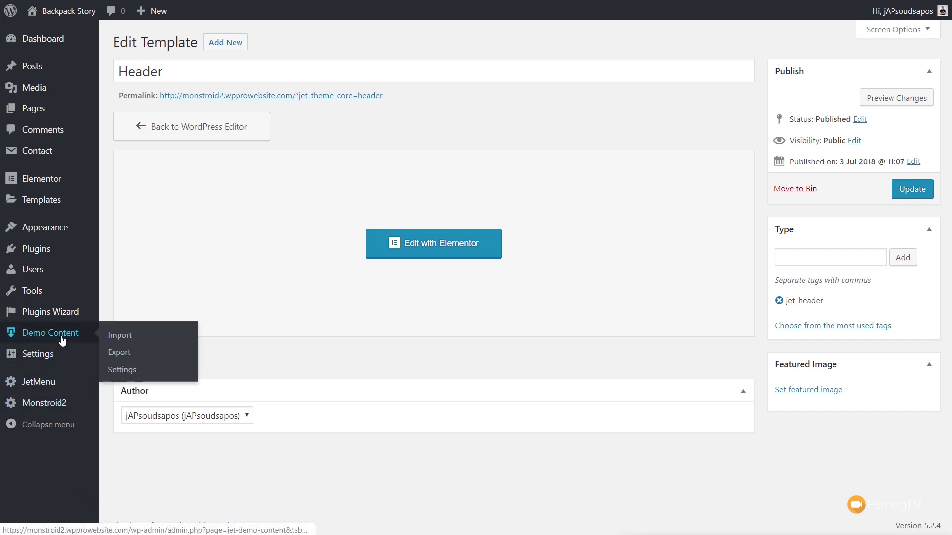
click(115, 341)
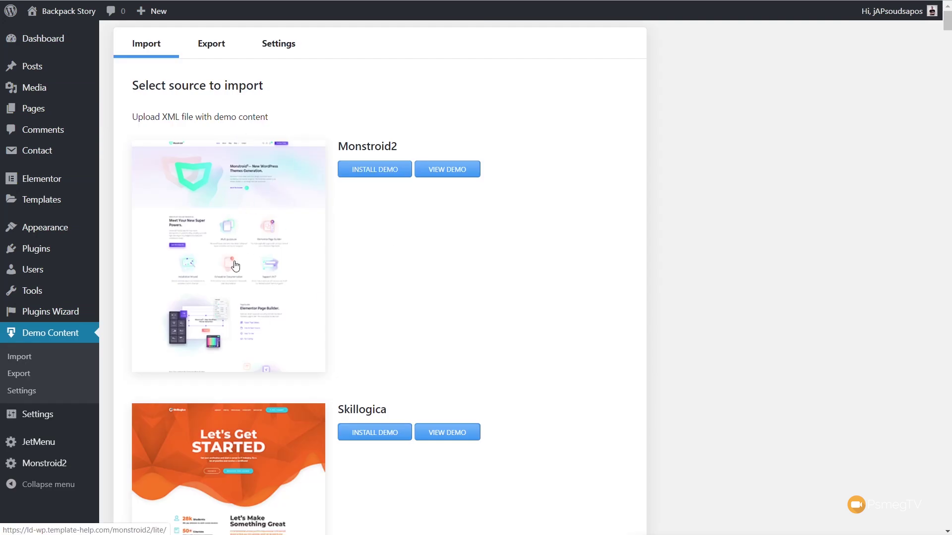
scroll(447, 331, down, 4)
scroll(507, 338, down, 20)
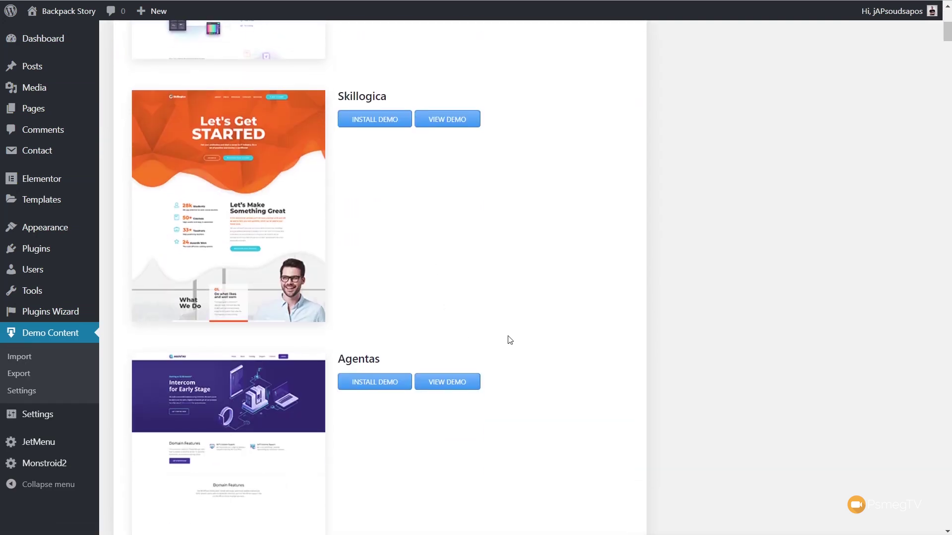
scroll(511, 340, down, 1)
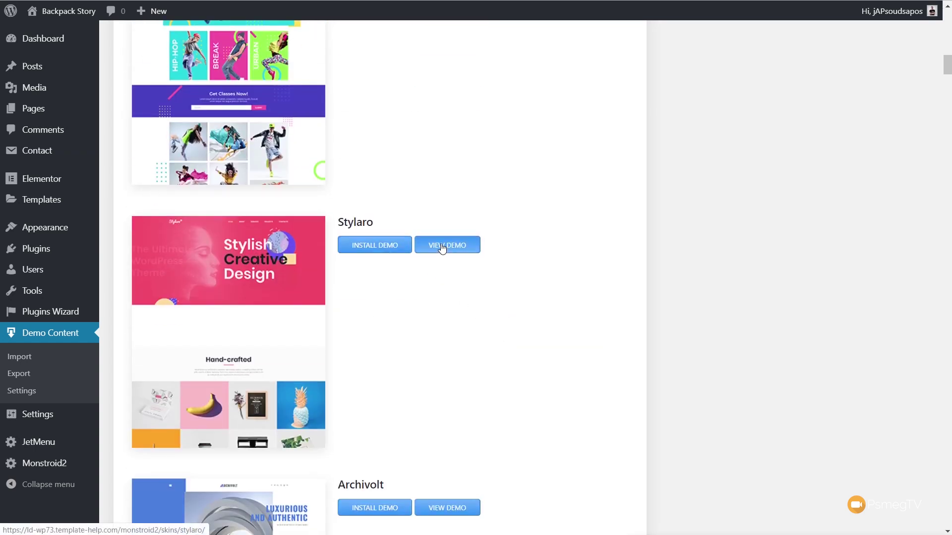
Open the Plugins Wizard and advance past the system information to the skin selection.
click(66, 315)
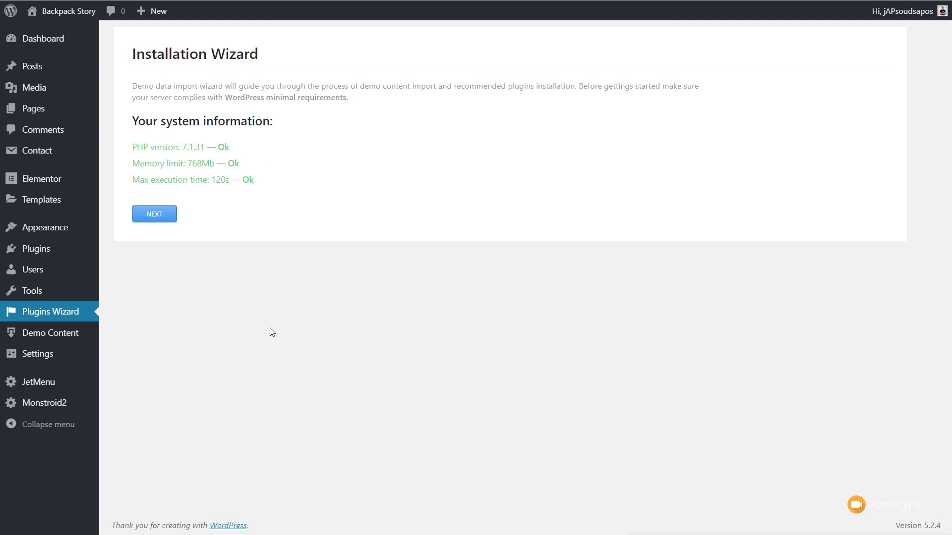
click(147, 216)
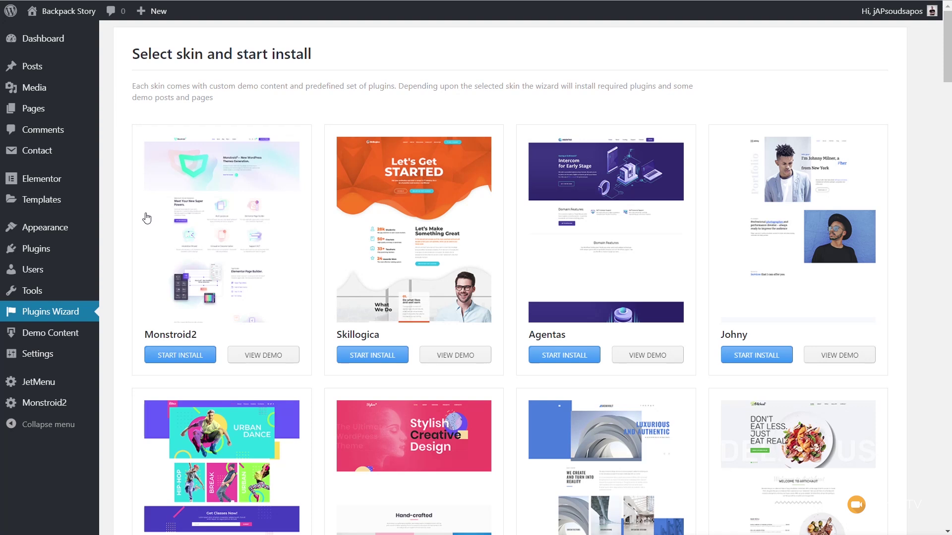
Open the list of installed WordPress plugins and review the ones added with the theme.
mouse_move(56, 252)
click(118, 255)
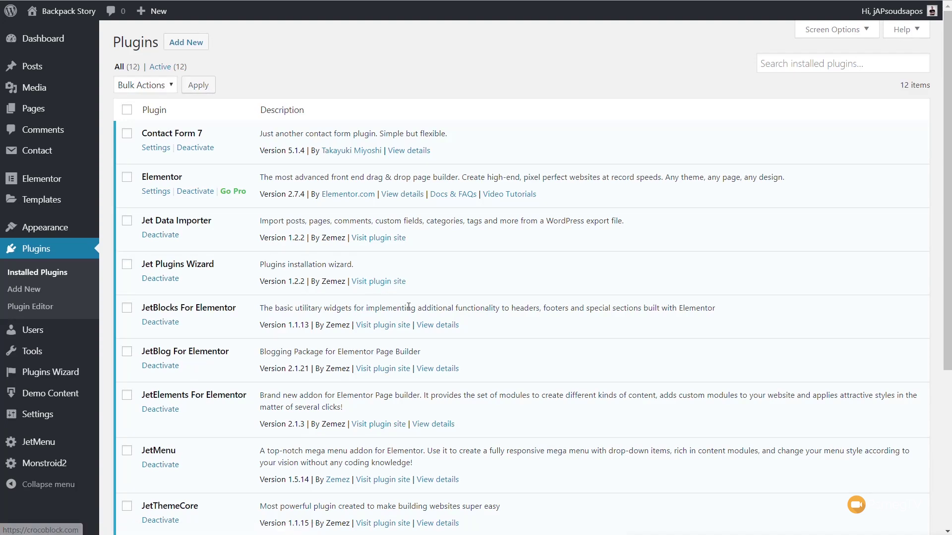
scroll(358, 294, down, 1)
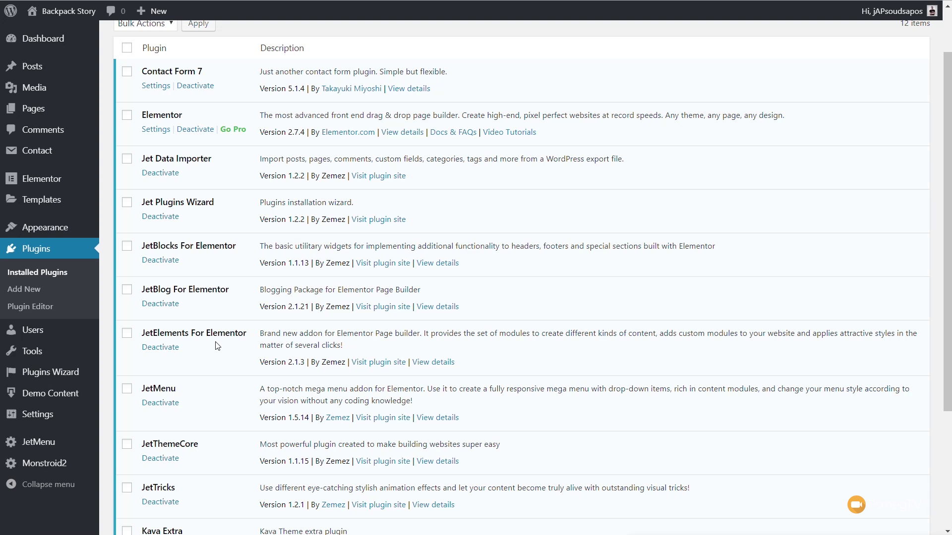
scroll(218, 346, down, 1)
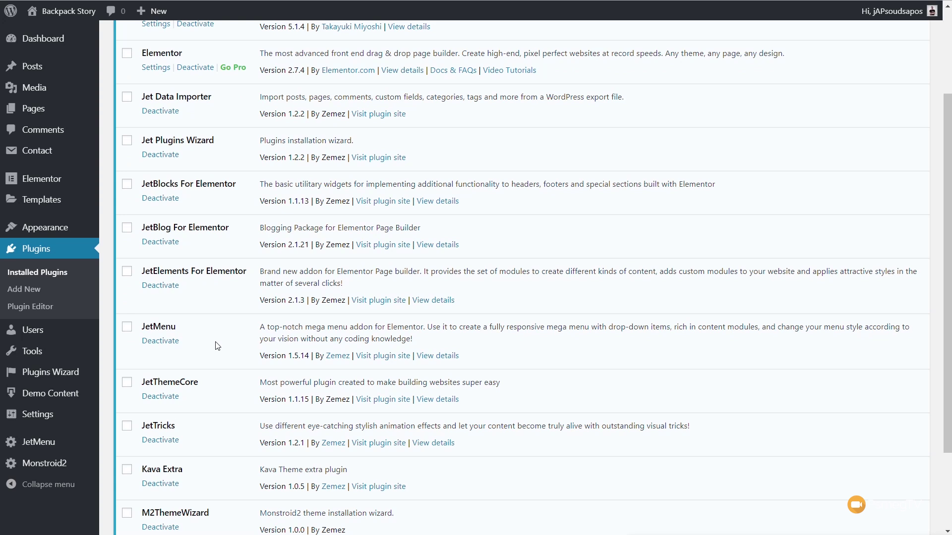